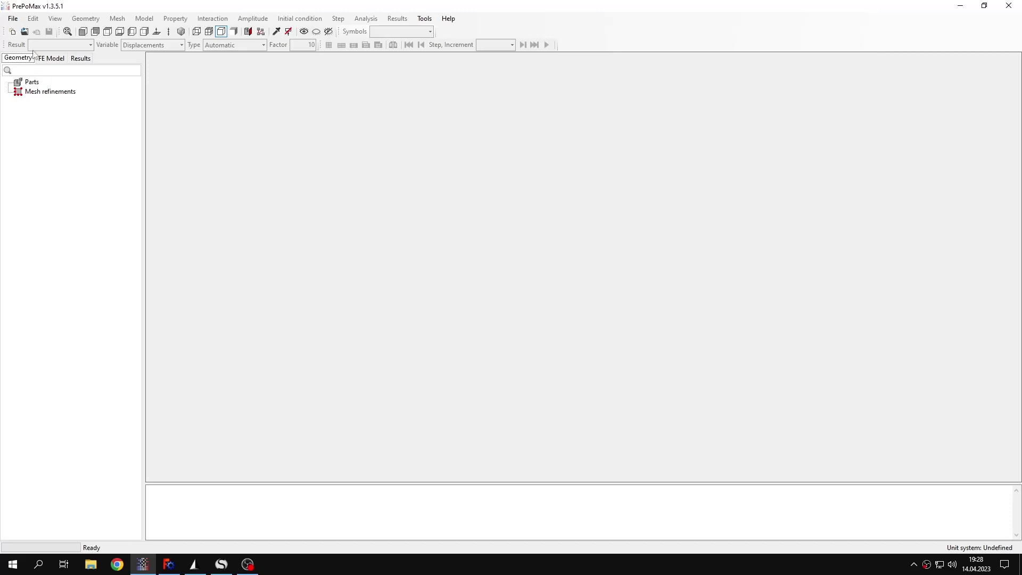
# - Create a 3D model in mm, ton, s, °C units and import the Tutorial 33 leaf spring pin and spring INP meshes
pyautogui.click(13, 32)
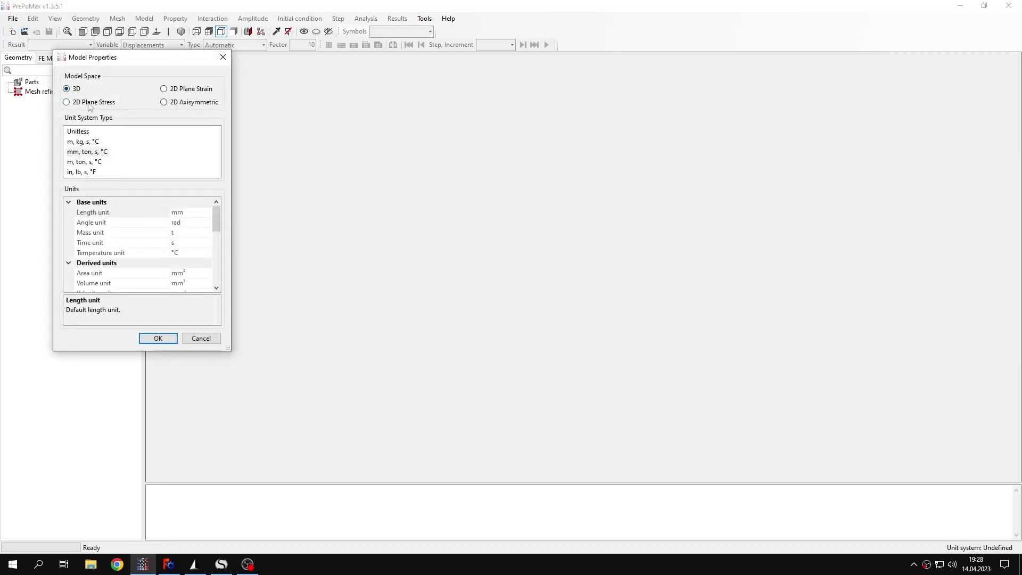
pyautogui.click(158, 338)
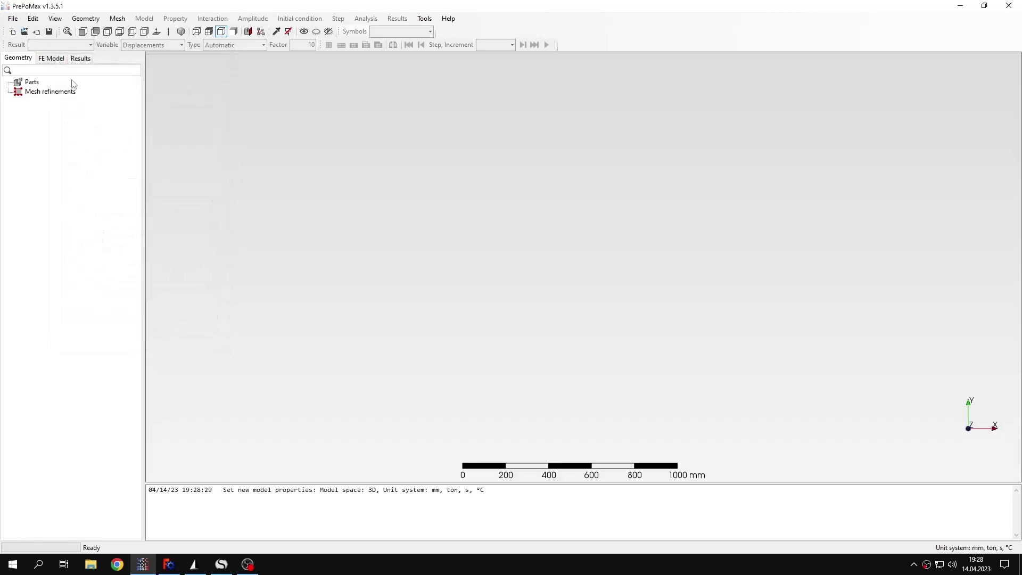
pyautogui.click(36, 32)
pyautogui.scroll(-10, 354, 182)
pyautogui.click(252, 217)
pyautogui.keyDown('ctrl'); pyautogui.click(252, 238); pyautogui.keyUp('ctrl')
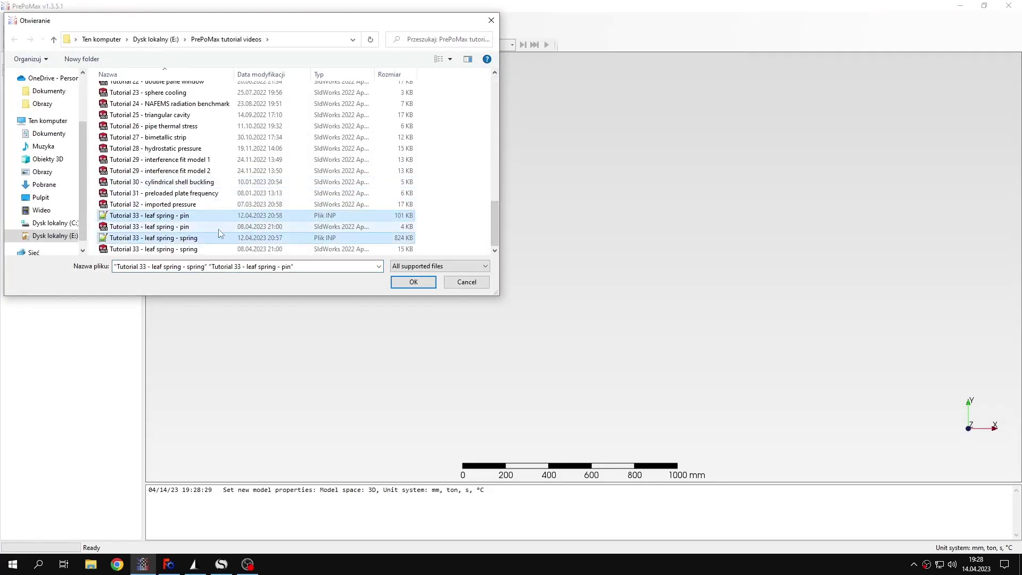
pyautogui.click(405, 282)
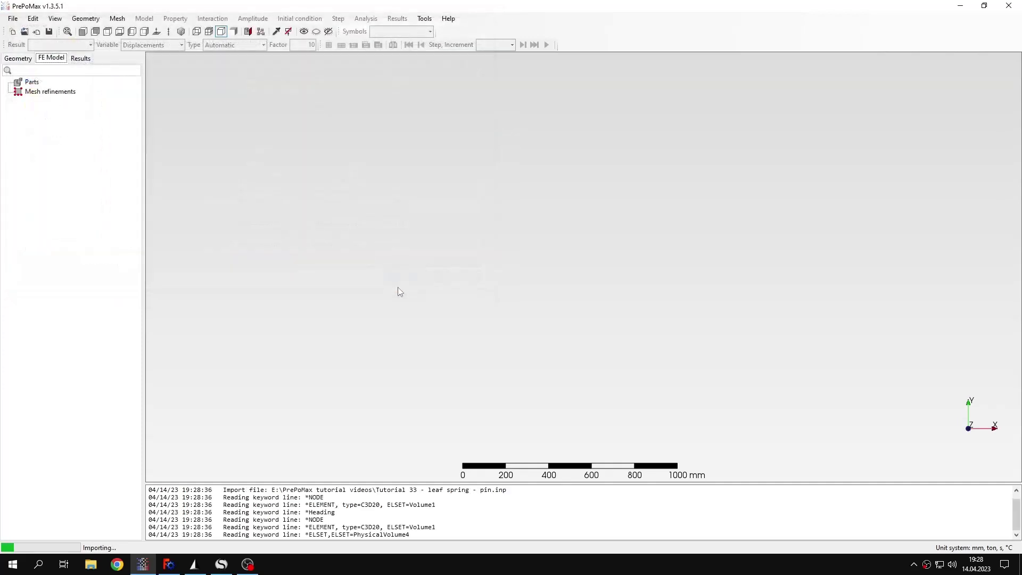
# - Examine the imported leaf spring mesh, and show only the pin part Solid_part-1 to inspect its elements
pyautogui.moveTo(440, 314)
pyautogui.mouseDown(button='middle')
pyautogui.moveTo(532, 331)
pyautogui.moveTo(362, 327)
pyautogui.moveTo(432, 380)
pyautogui.moveTo(358, 356)
pyautogui.moveTo(721, 309)
pyautogui.moveTo(744, 380)
pyautogui.moveTo(666, 267)
pyautogui.moveTo(420, 202)
pyautogui.moveTo(445, 178)
pyautogui.moveTo(418, 190)
pyautogui.moveTo(438, 181)
pyautogui.moveTo(452, 219)
pyautogui.moveTo(465, 192)
pyautogui.mouseUp(button='middle')
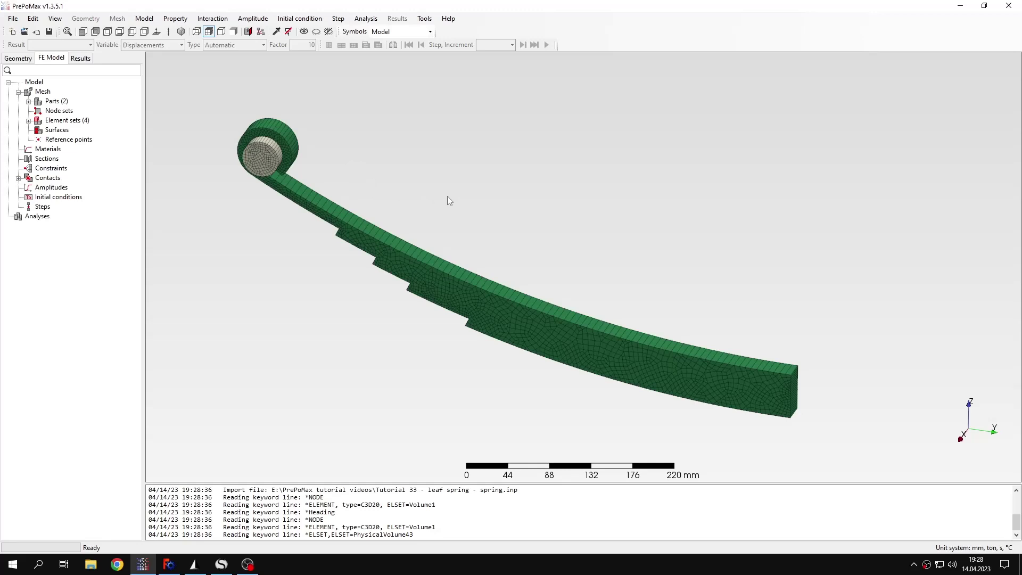
pyautogui.moveTo(458, 195); pyautogui.dragTo(455, 213, button='middle')
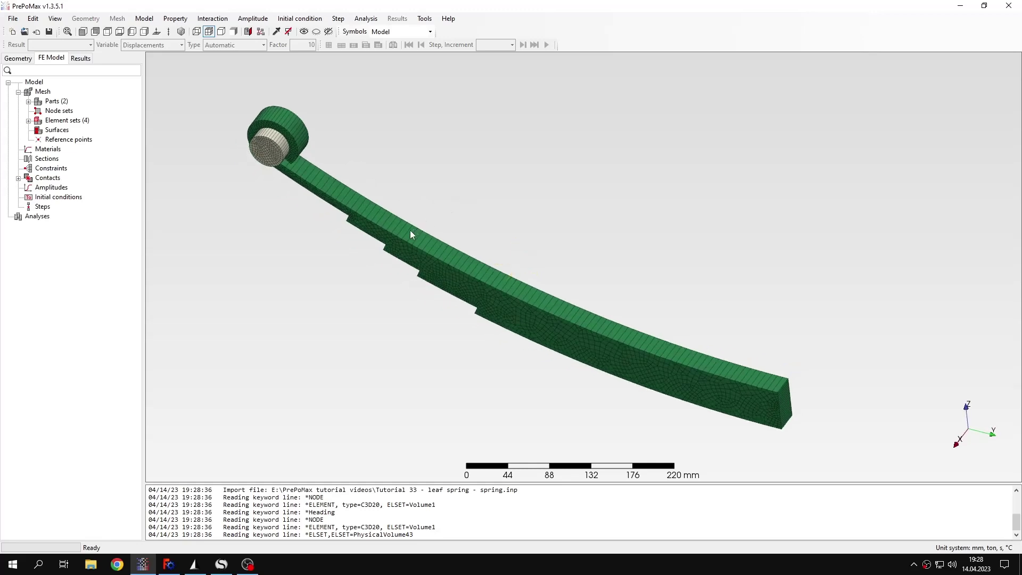
pyautogui.scroll(5, 415, 234)
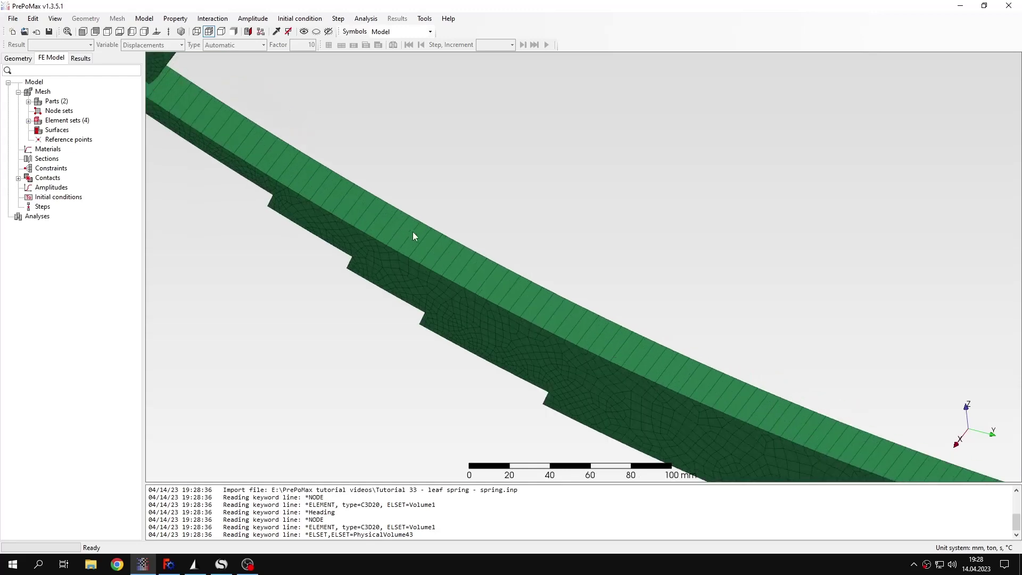
pyautogui.scroll(-5, 414, 238)
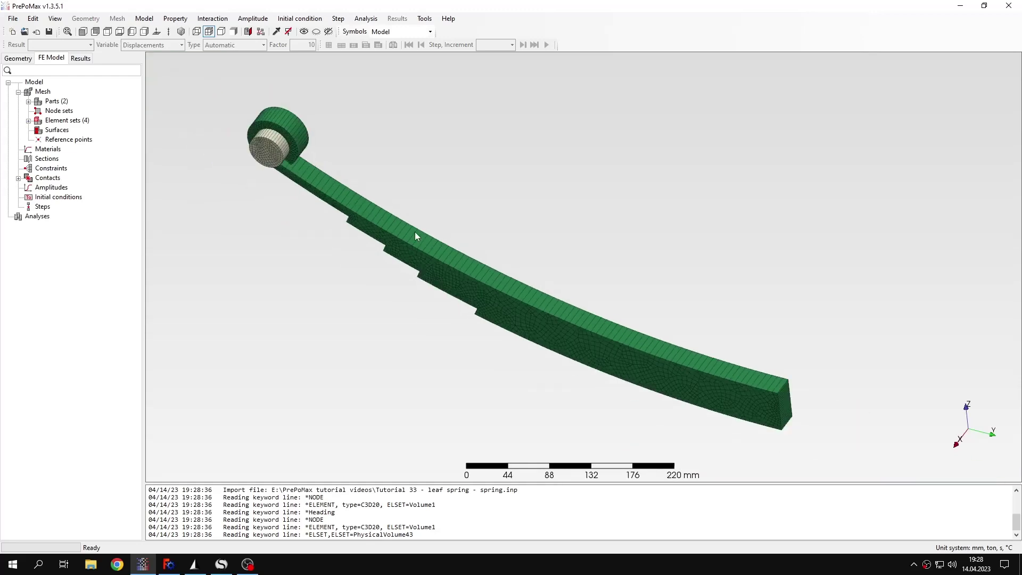
pyautogui.click(28, 101)
pyautogui.click(69, 120)
pyautogui.click(70, 111)
pyautogui.rightClick(73, 111)
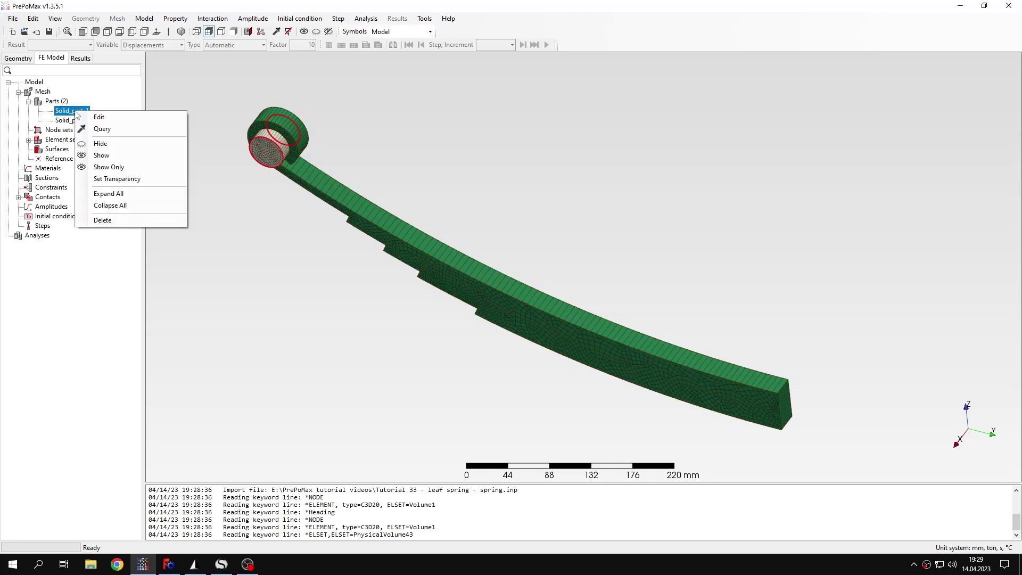
pyautogui.click(122, 168)
pyautogui.scroll(5, 269, 127)
pyautogui.click(340, 170)
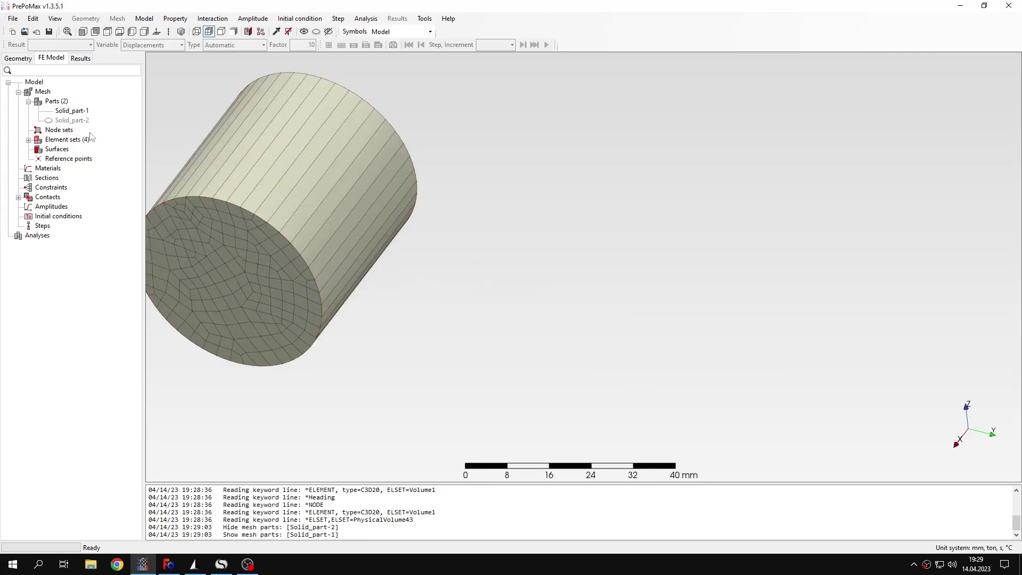
# - Show all mesh parts again and examine the complete spring and pin assembly
pyautogui.click(303, 32)
pyautogui.scroll(-2, 421, 245)
pyautogui.scroll(-2, 423, 242)
pyautogui.moveTo(554, 326); pyautogui.dragTo(421, 233, button='middle')
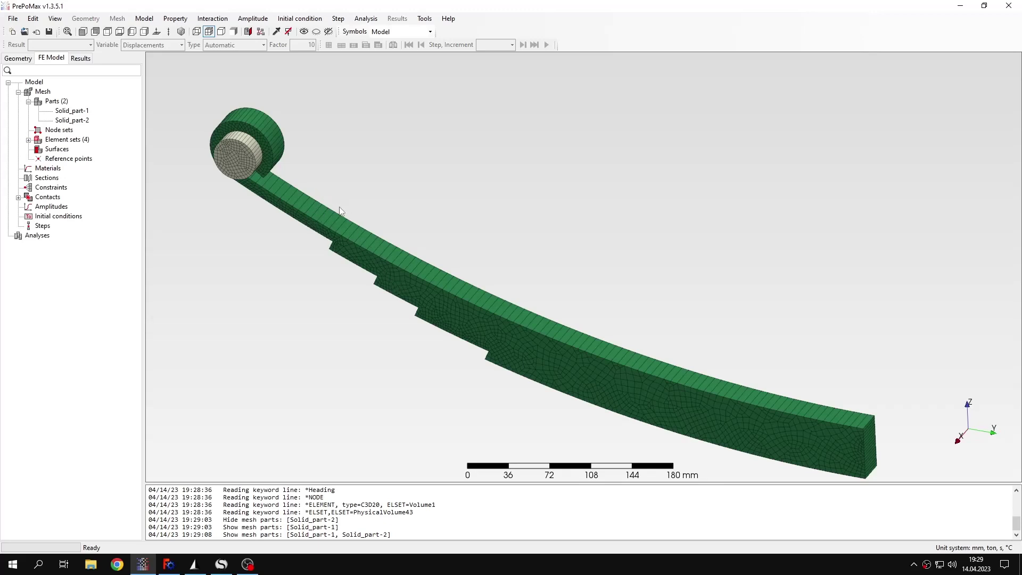
pyautogui.moveTo(434, 285); pyautogui.dragTo(419, 274, button='middle')
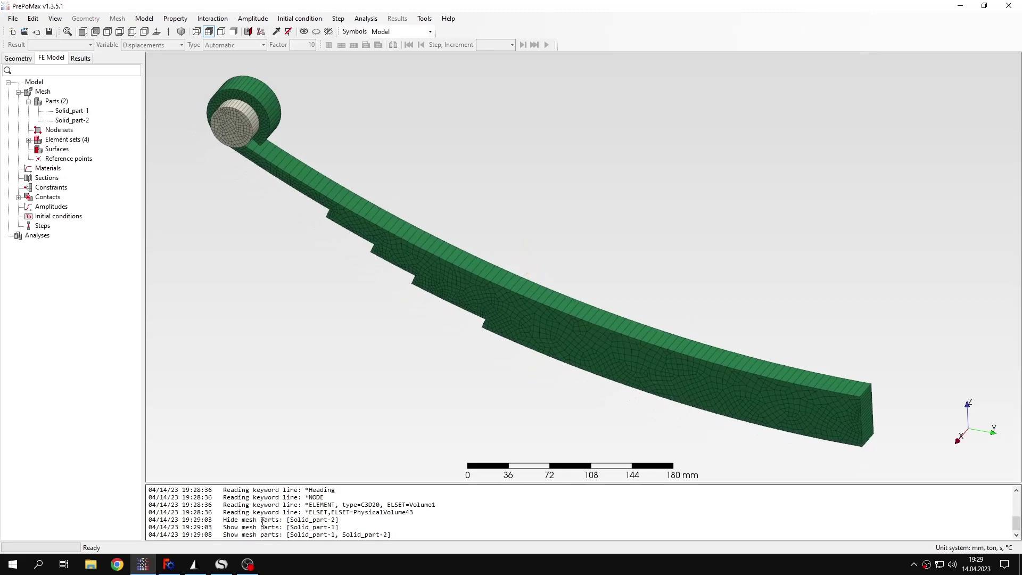
# - View the leaf spring geometry in FreeCAD, and review the layers, transfinite curve and physical volume definitions of pin_face.geo in Gmsh
pyautogui.click(169, 565)
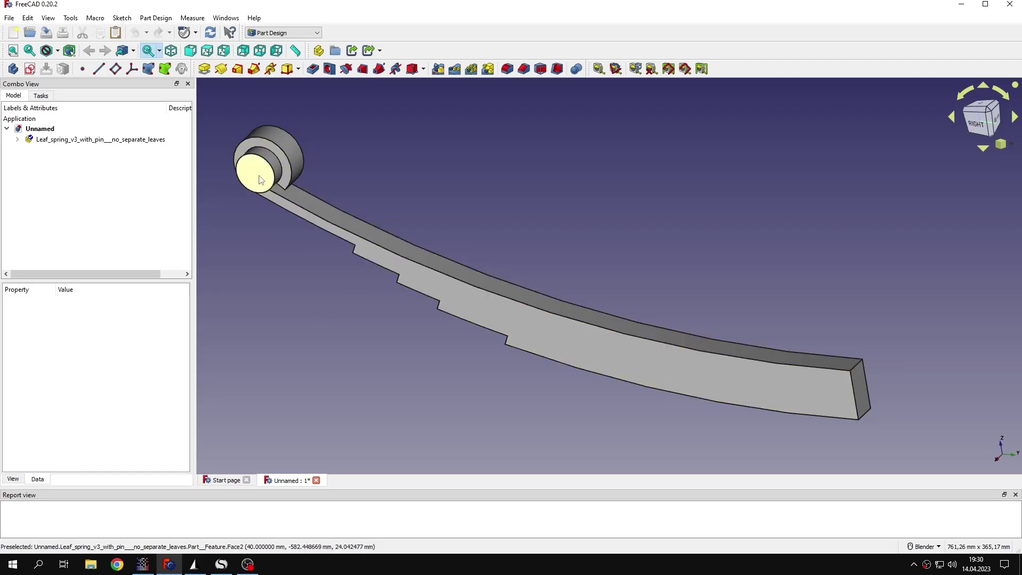
pyautogui.click(195, 564)
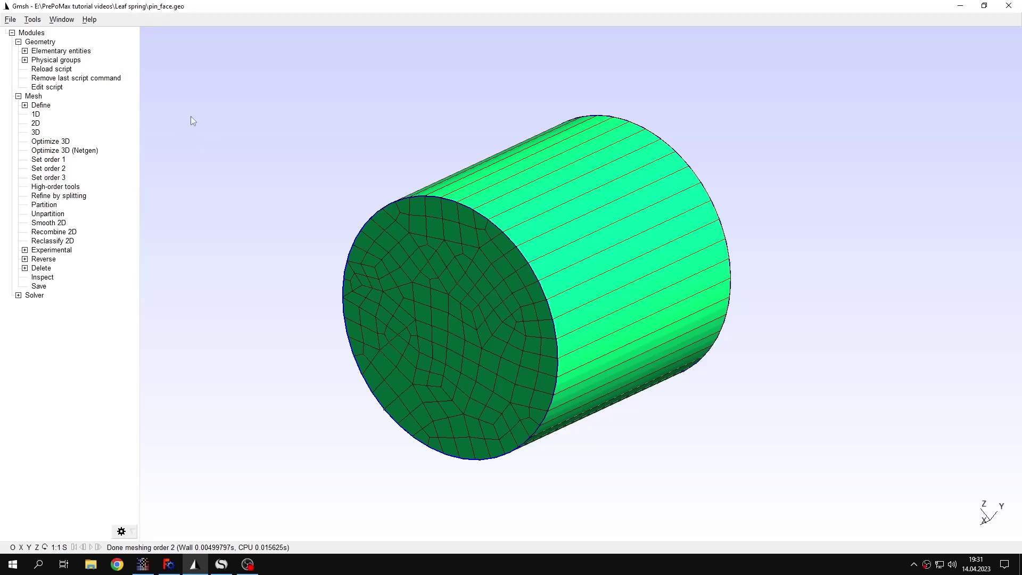
pyautogui.click(59, 88)
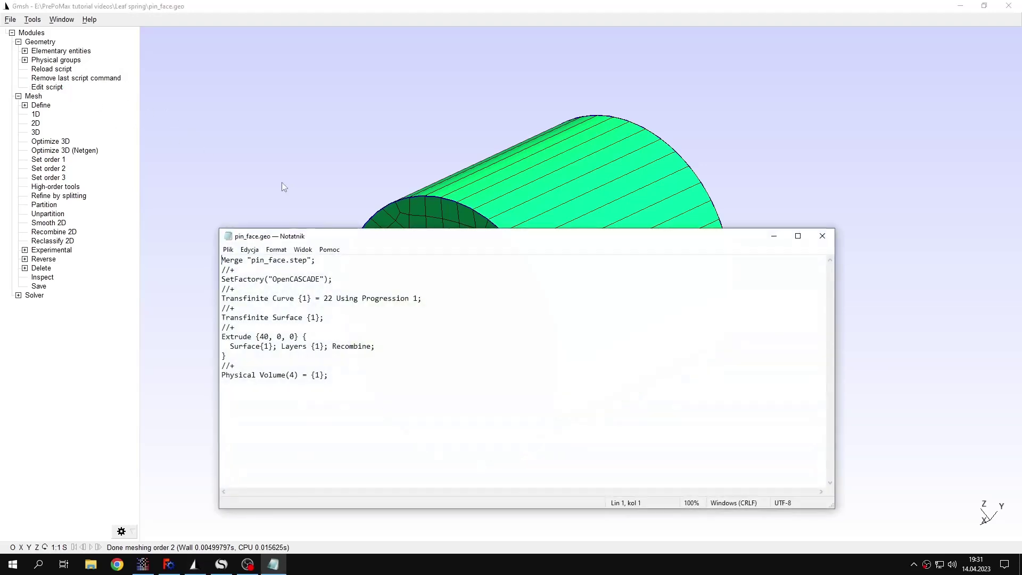
pyautogui.moveTo(381, 237); pyautogui.dragTo(401, 131)
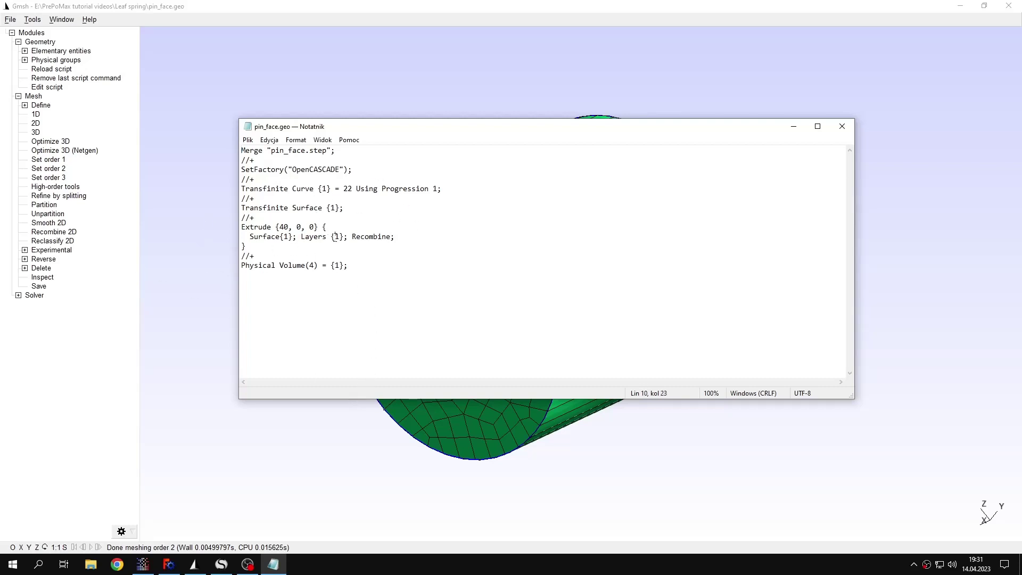
pyautogui.doubleClick(337, 236)
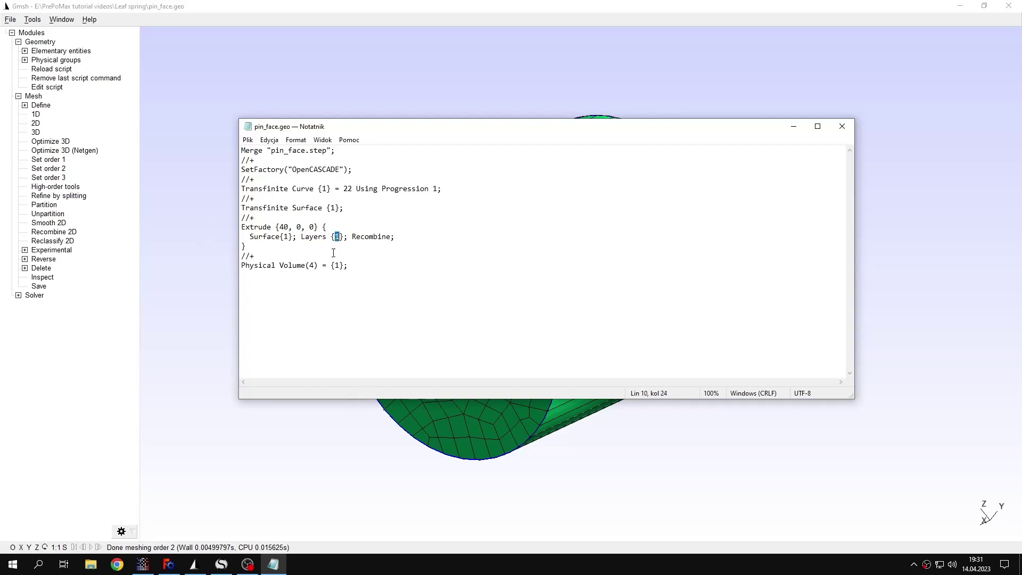
pyautogui.doubleClick(348, 189)
pyautogui.click(354, 260)
pyautogui.moveTo(243, 265); pyautogui.dragTo(346, 265)
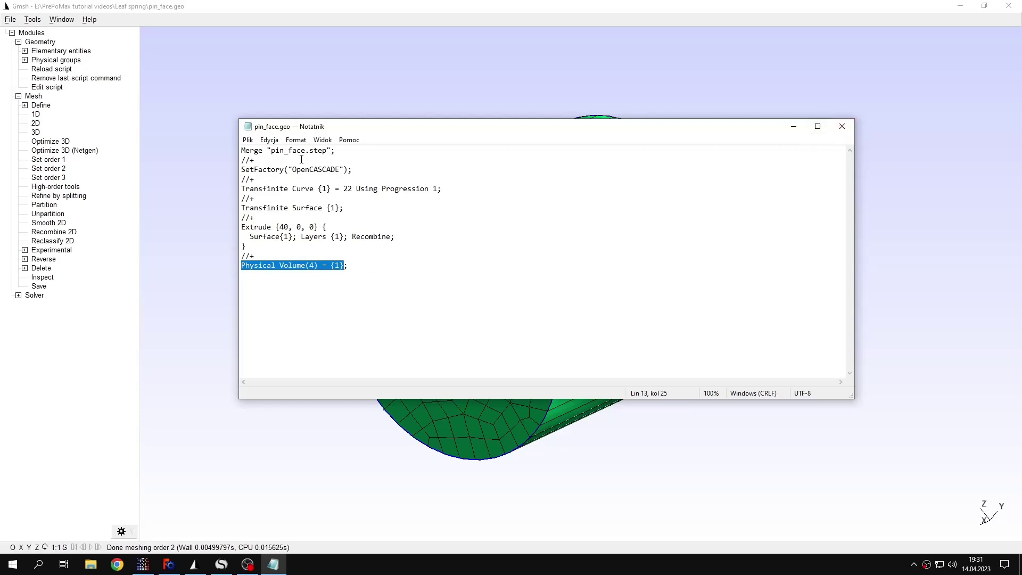
pyautogui.click(842, 126)
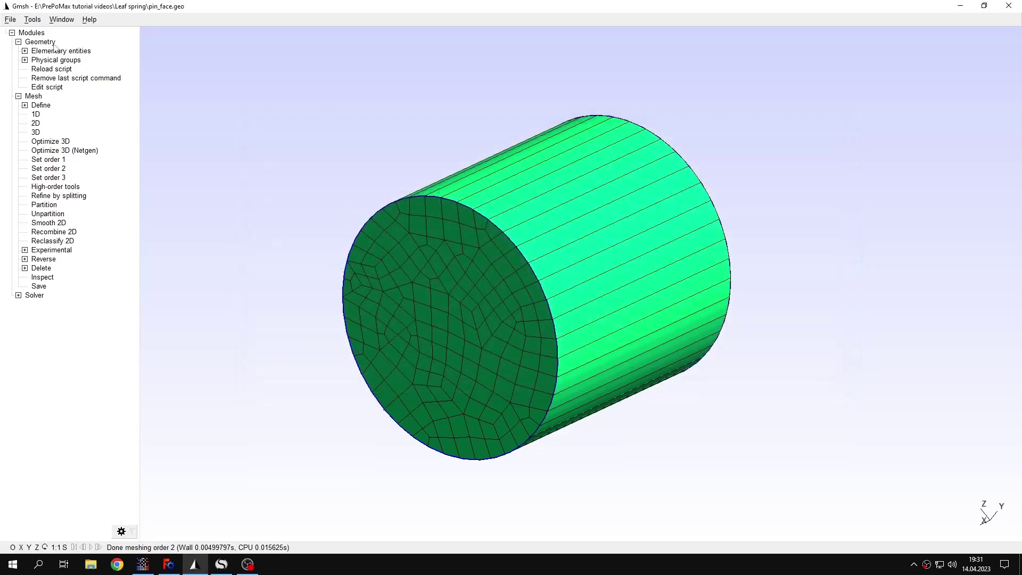
# - Examine Gmsh's general mesh options for recombination, subdivision algorithm, element order and incomplete elements
pyautogui.click(32, 19)
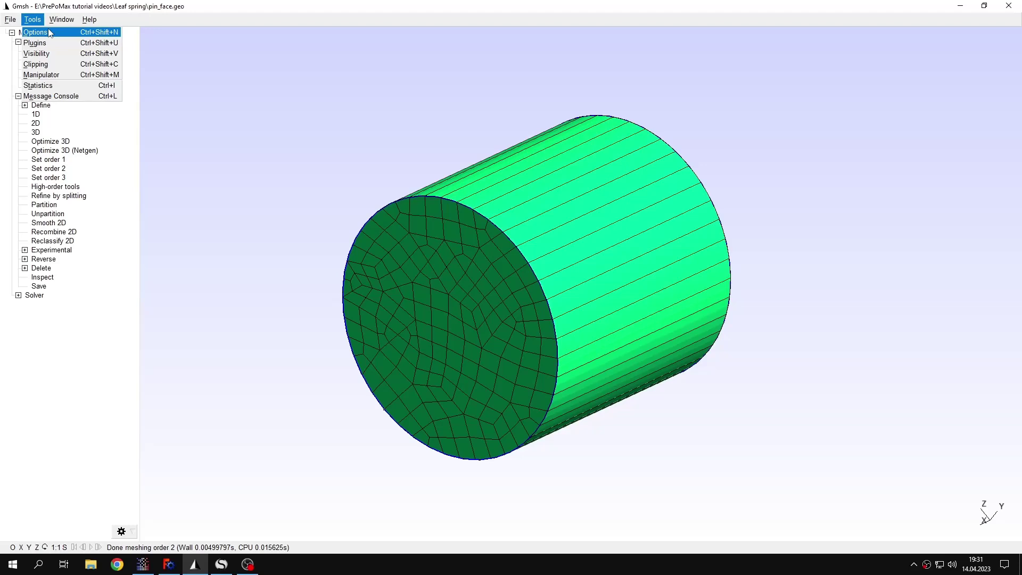
pyautogui.click(50, 33)
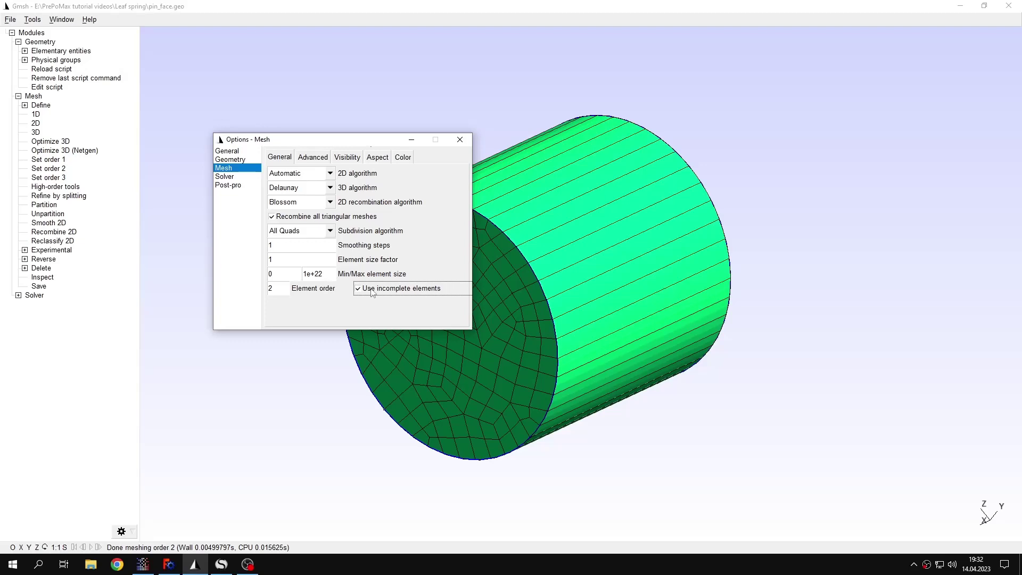
pyautogui.click(460, 140)
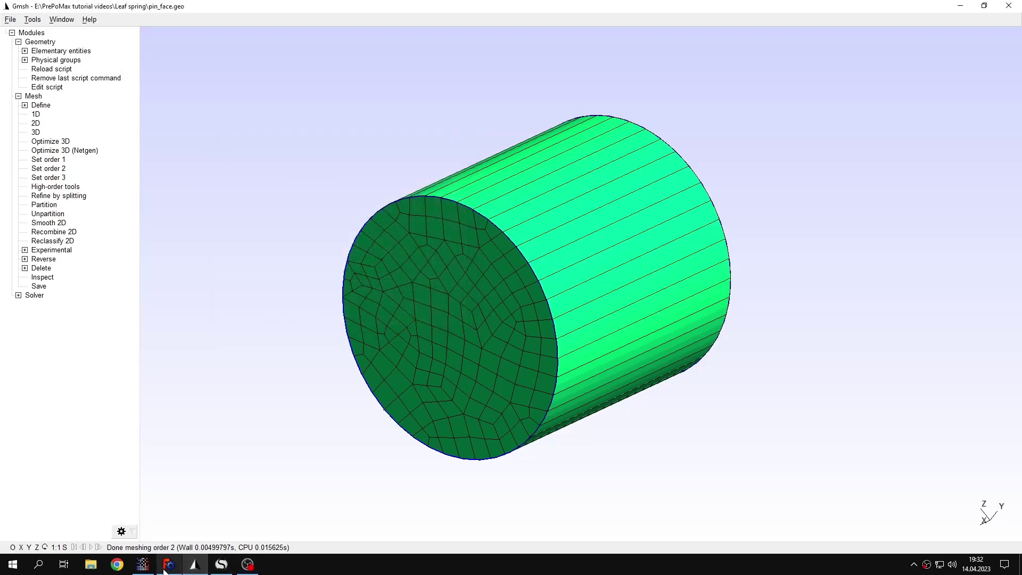
# - Switch to PrePoMax and create an elastic material with Young's modulus 210000 MPa and Poisson's ratio 0.3
pyautogui.click(143, 565)
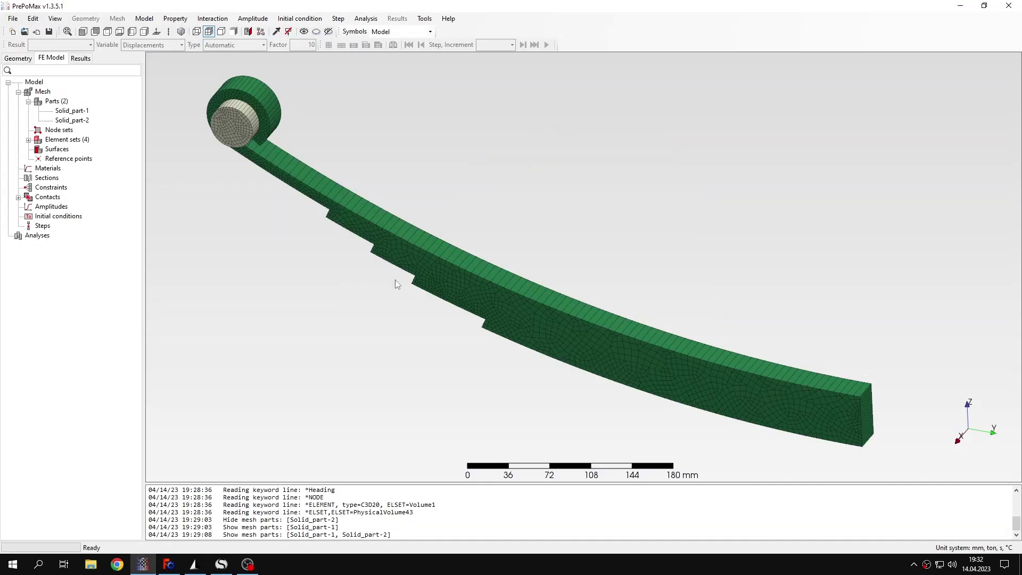
pyautogui.doubleClick(54, 169)
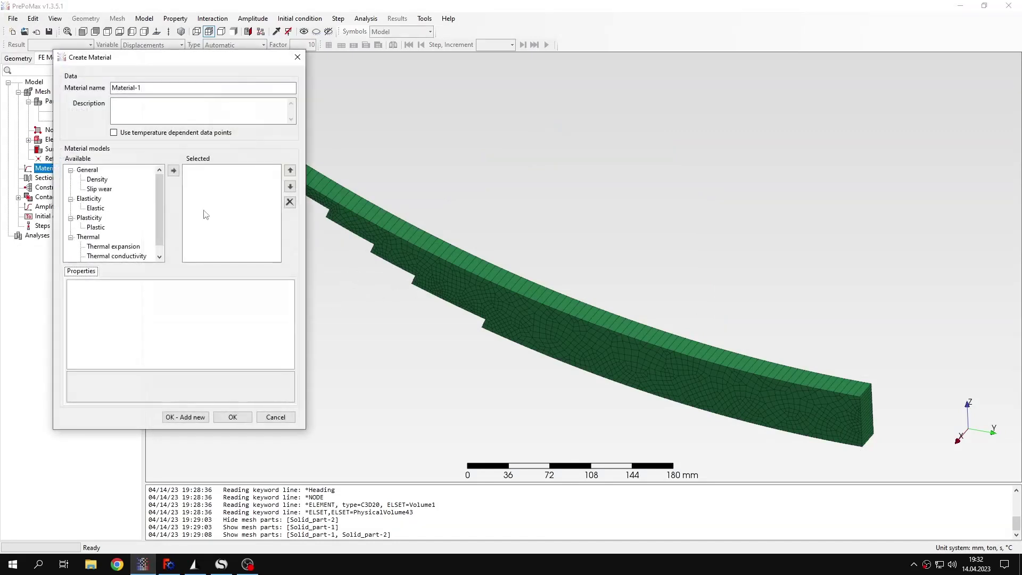
pyautogui.click(105, 209)
pyautogui.click(173, 170)
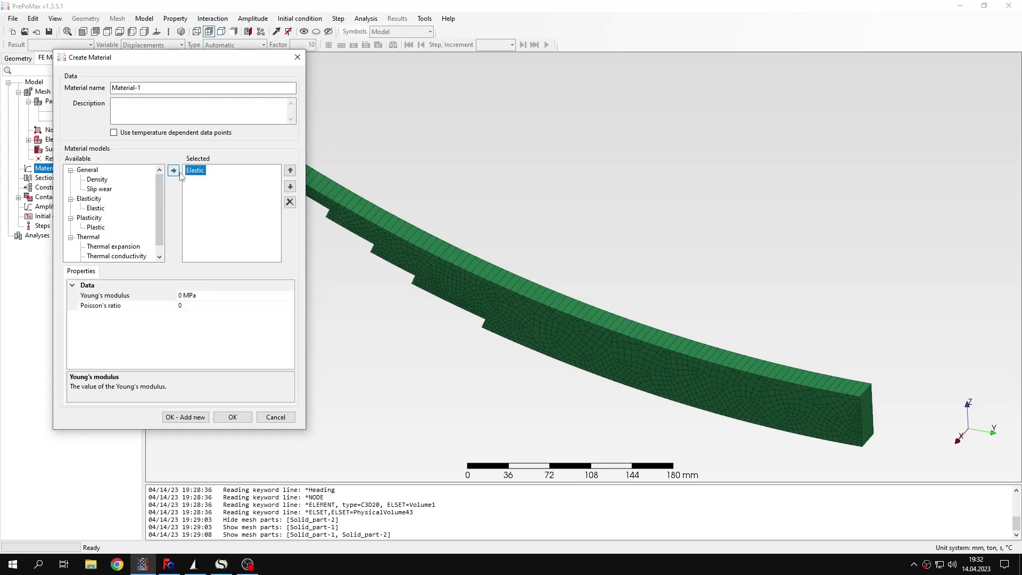
pyautogui.click(187, 296)
pyautogui.press('BackSpace')
pyautogui.write('210000')
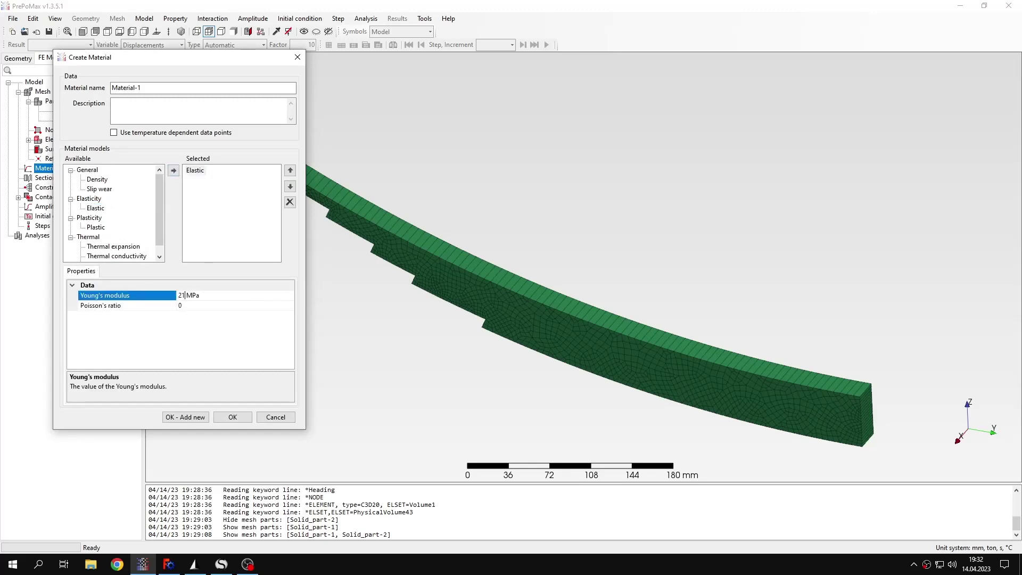
pyautogui.click(209, 306)
pyautogui.write('.3')
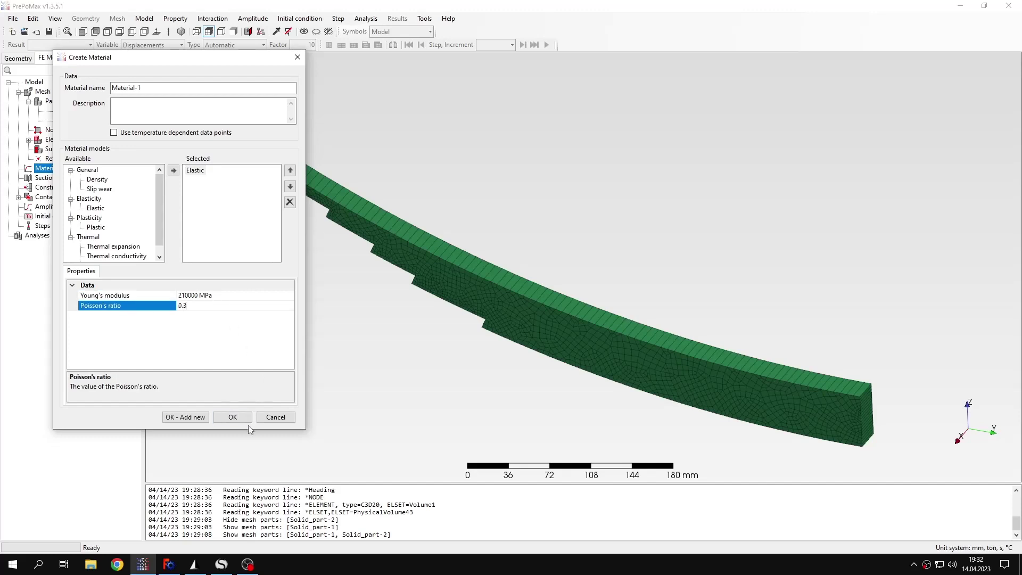
pyautogui.click(246, 420)
# - Create a solid section with Material-1 and assign it to both the spring and the pin
pyautogui.click(53, 192)
pyautogui.doubleClick(52, 191)
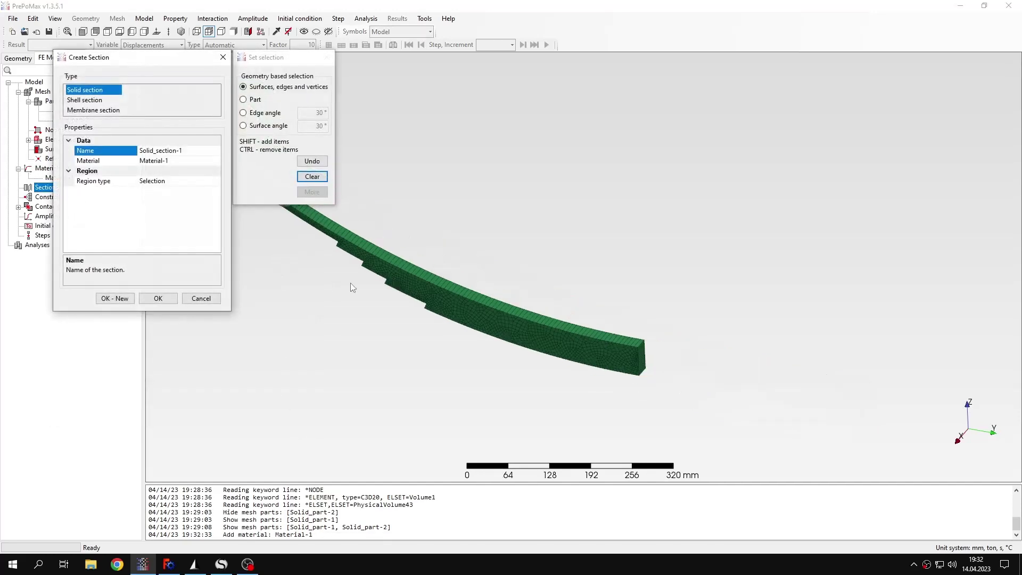
pyautogui.scroll(-3, 350, 283)
pyautogui.moveTo(328, 267); pyautogui.dragTo(438, 221, button='middle')
pyautogui.moveTo(420, 198)
pyautogui.mouseDown()
pyautogui.moveTo(770, 440)
pyautogui.moveTo(803, 449)
pyautogui.mouseUp()
pyautogui.scroll(4, 554, 264)
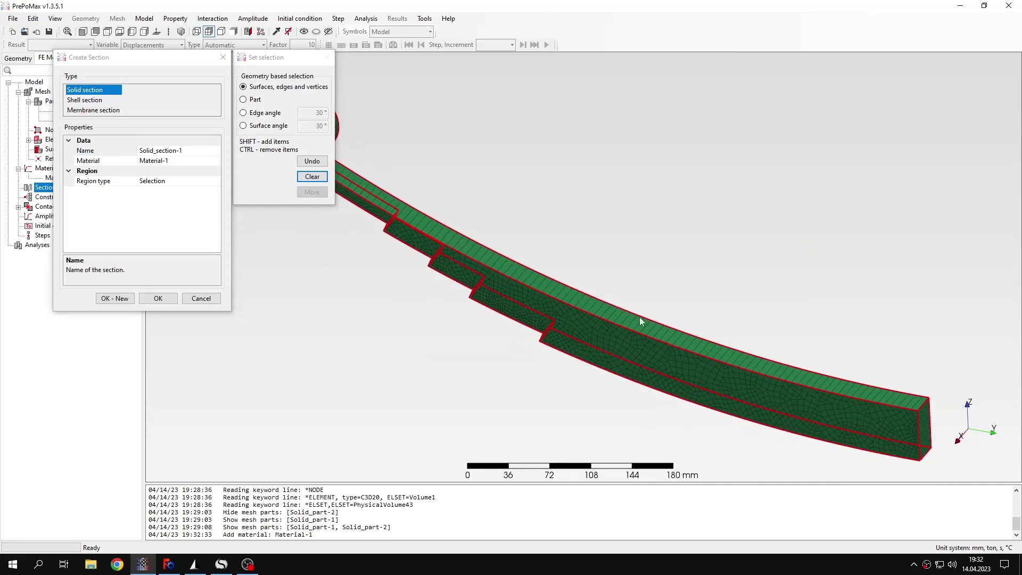
pyautogui.click(158, 298)
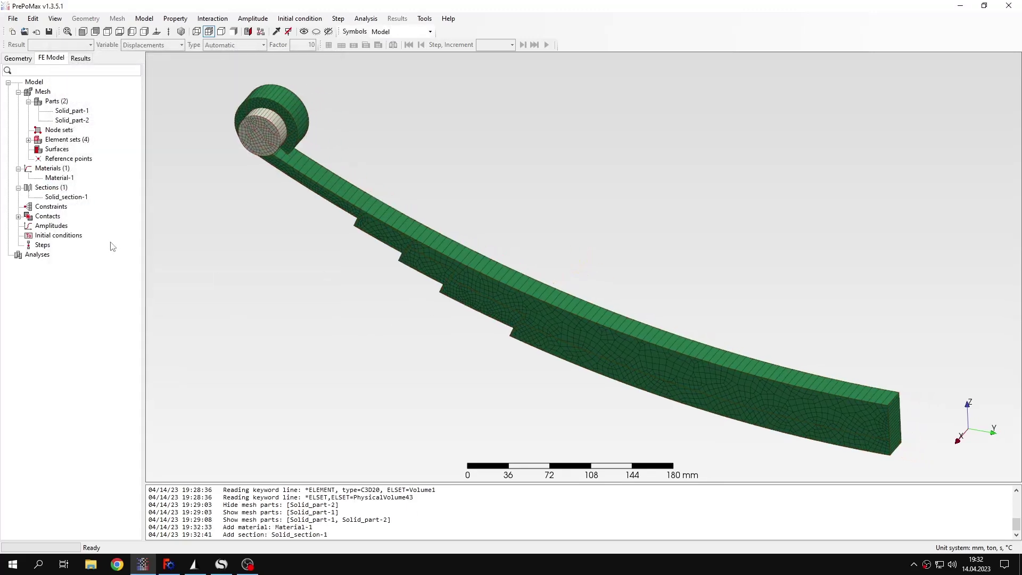
# - Create a surface interaction with surface behavior of type Tied and K set to 21000 N/mm³
pyautogui.click(18, 217)
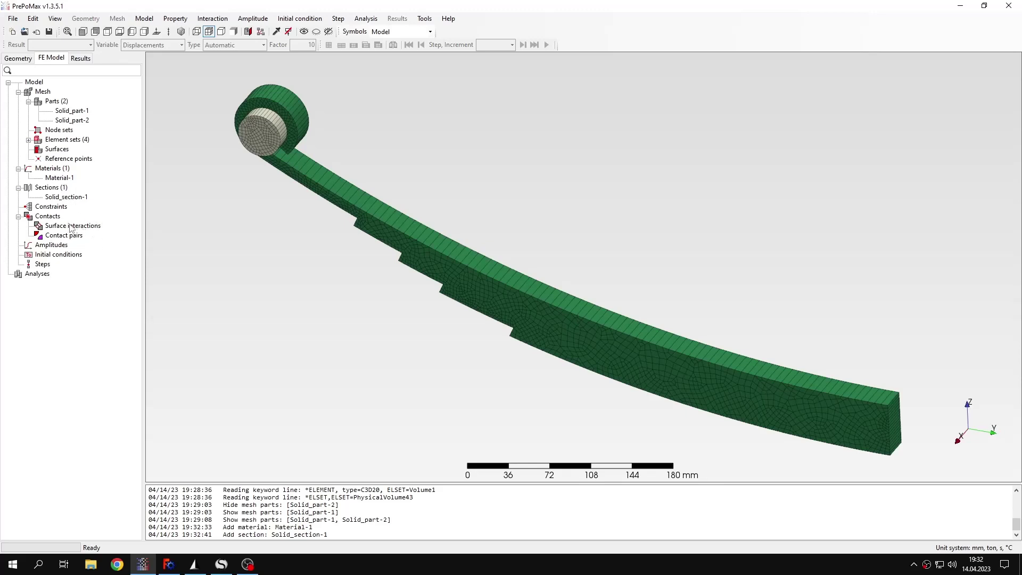
pyautogui.rightClick(69, 226)
pyautogui.click(79, 232)
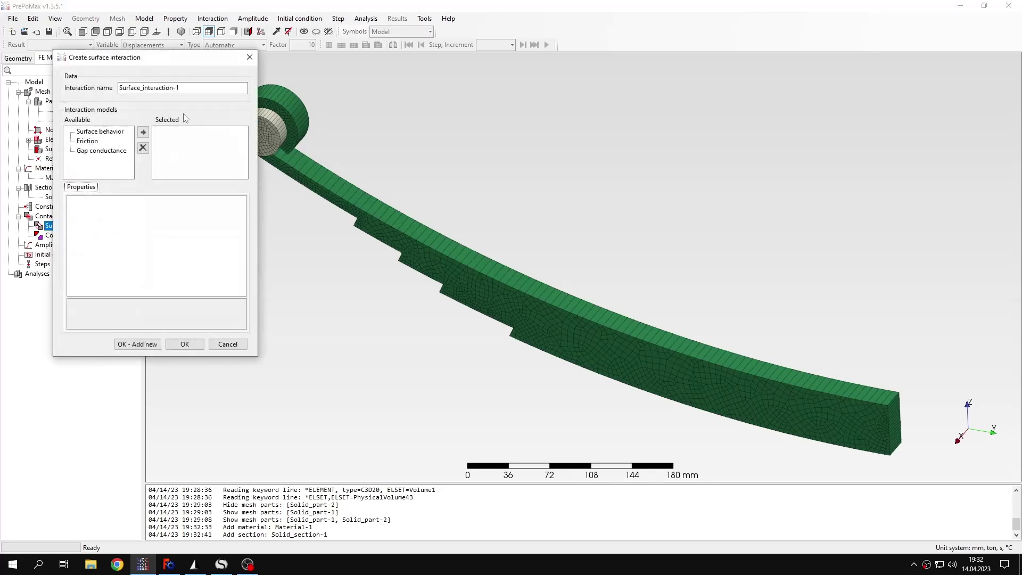
pyautogui.click(109, 132)
pyautogui.click(143, 133)
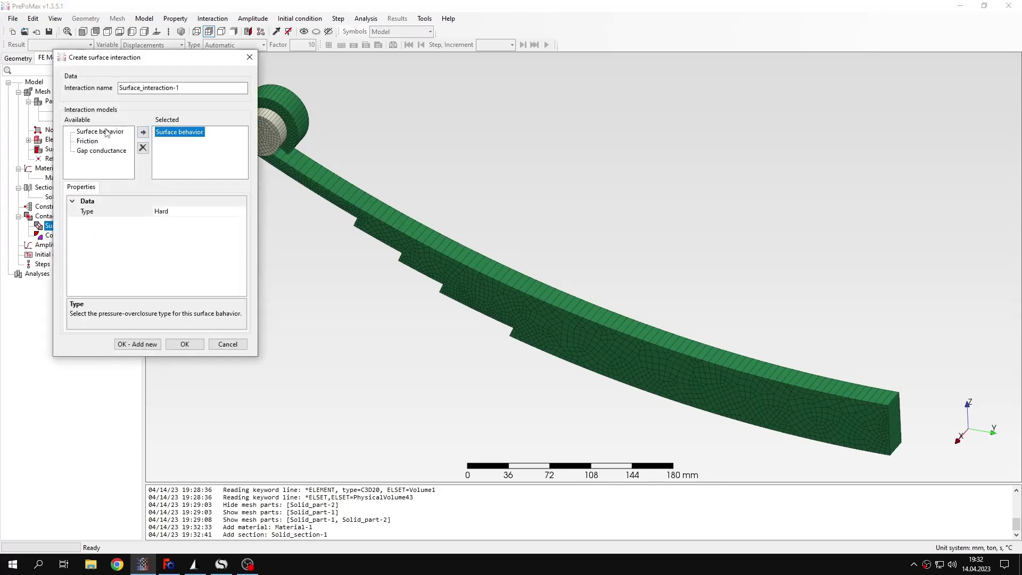
pyautogui.click(208, 212)
pyautogui.click(242, 212)
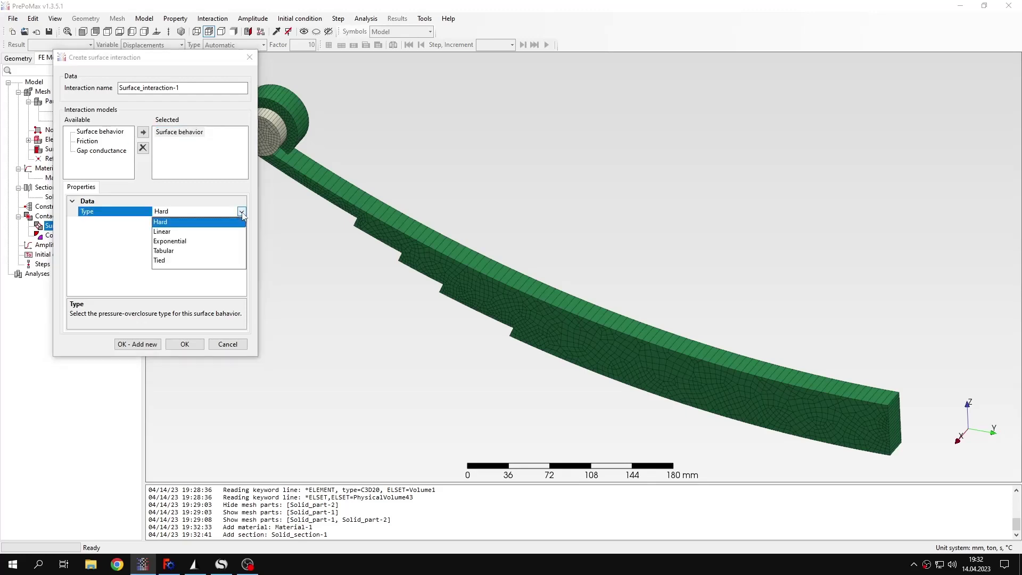
pyautogui.click(166, 266)
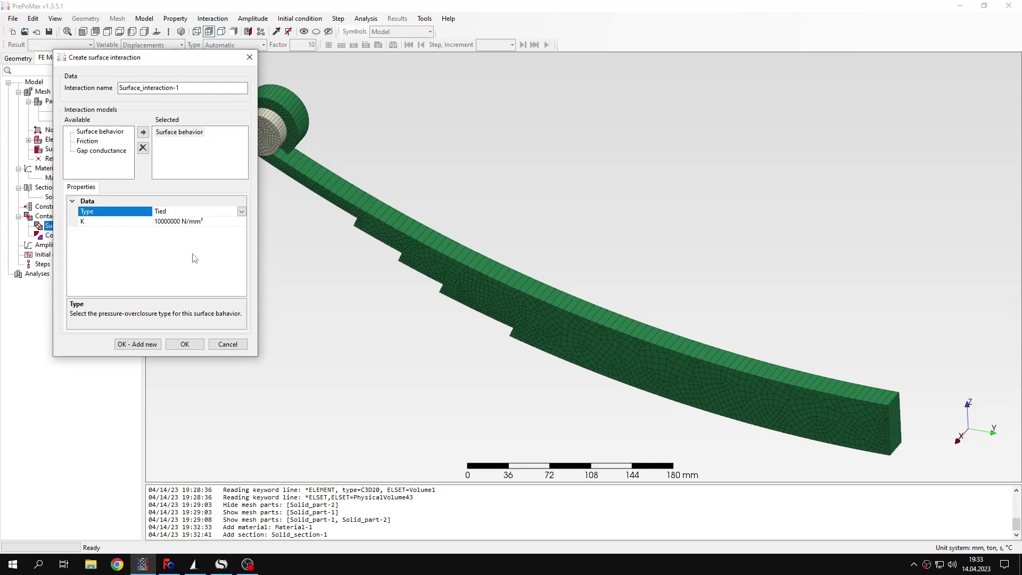
pyautogui.click(184, 223)
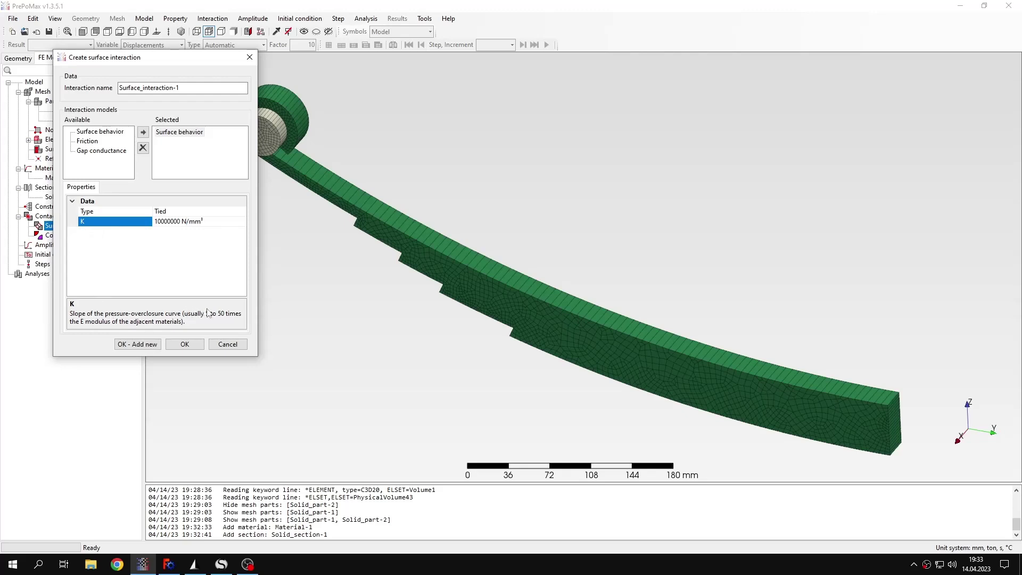
pyautogui.moveTo(181, 223); pyautogui.dragTo(153, 222)
pyautogui.write('21000')
# - Add friction to the surface interaction with a friction coefficient of 1 and a stick slope of 2100 N/mm³
pyautogui.click(87, 141)
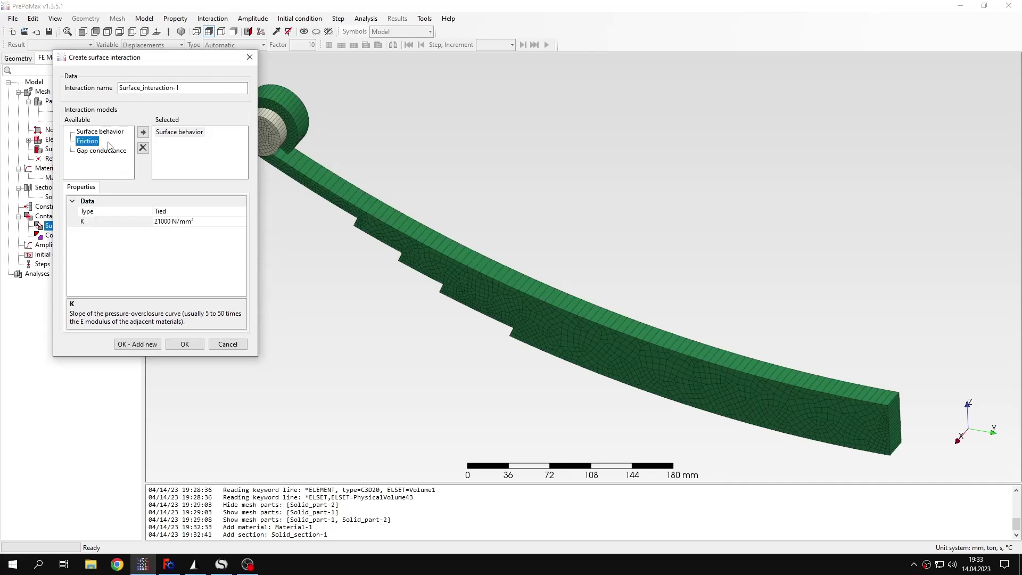
pyautogui.click(143, 132)
pyautogui.click(175, 212)
pyautogui.doubleClick(175, 212)
pyautogui.write('1')
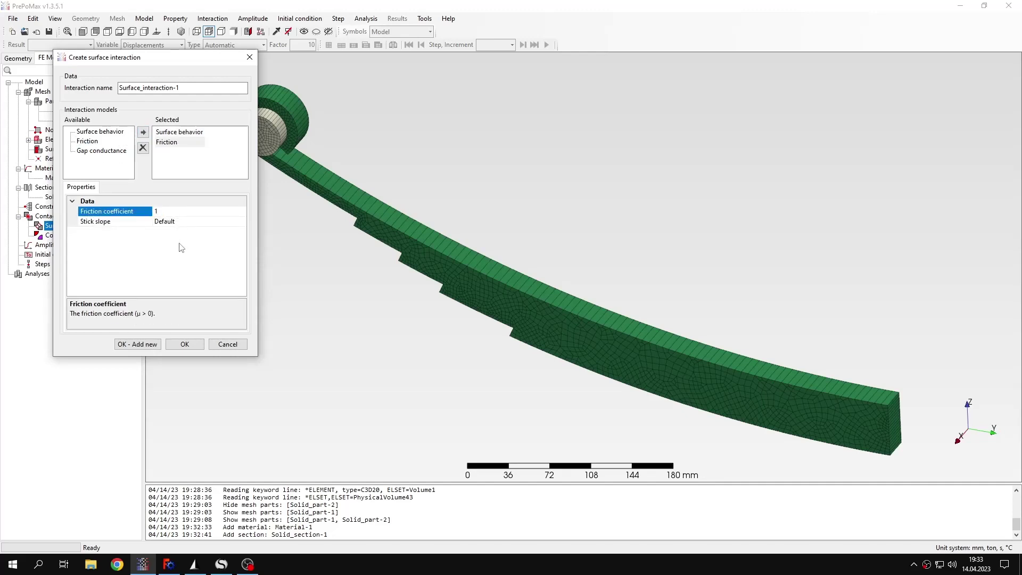
pyautogui.click(180, 221)
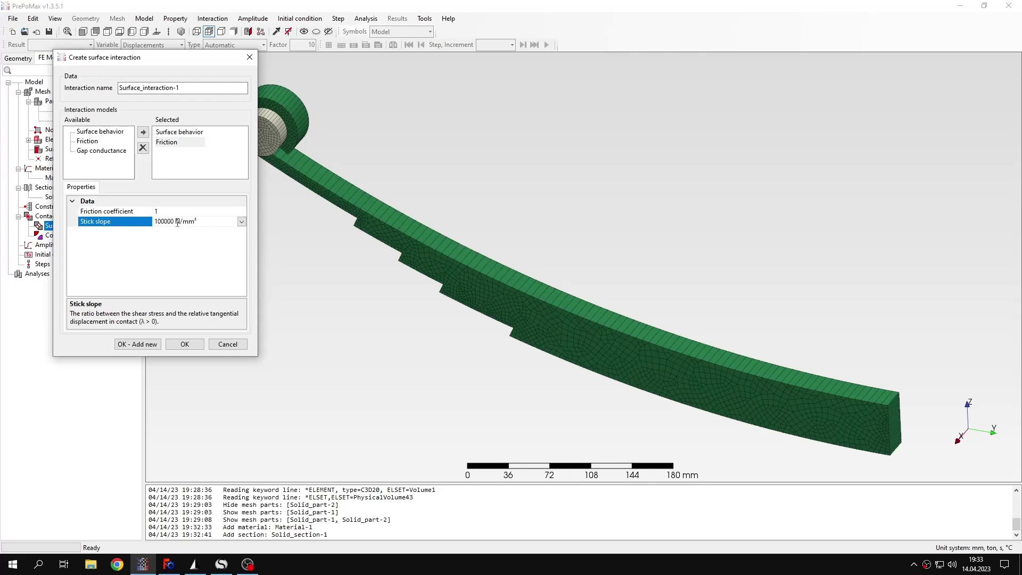
pyautogui.moveTo(174, 221); pyautogui.dragTo(153, 223)
pyautogui.write('2100')
# - Review the surface behavior and friction properties, and accept the surface interaction
pyautogui.click(190, 132)
pyautogui.click(151, 222)
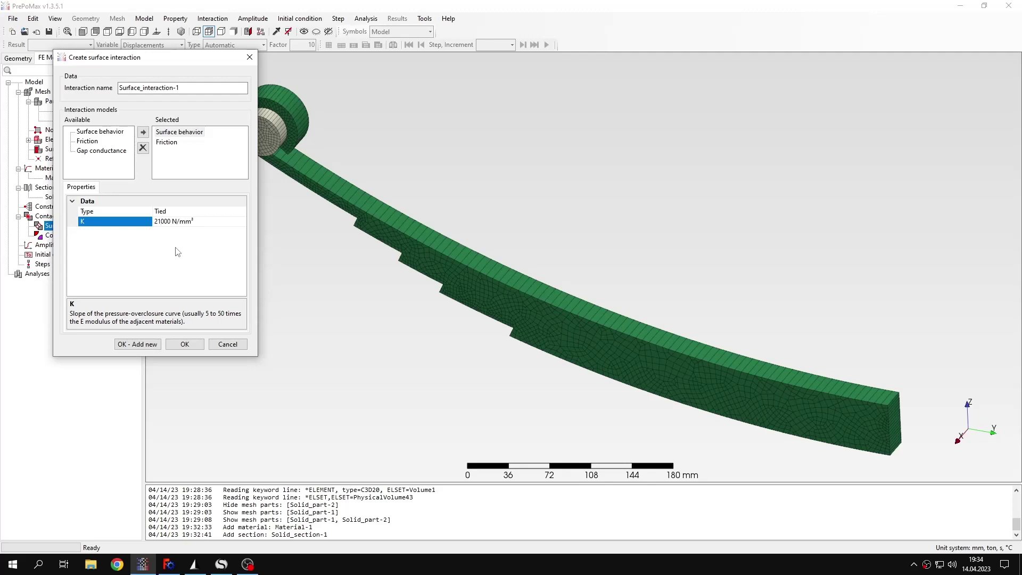
pyautogui.click(171, 143)
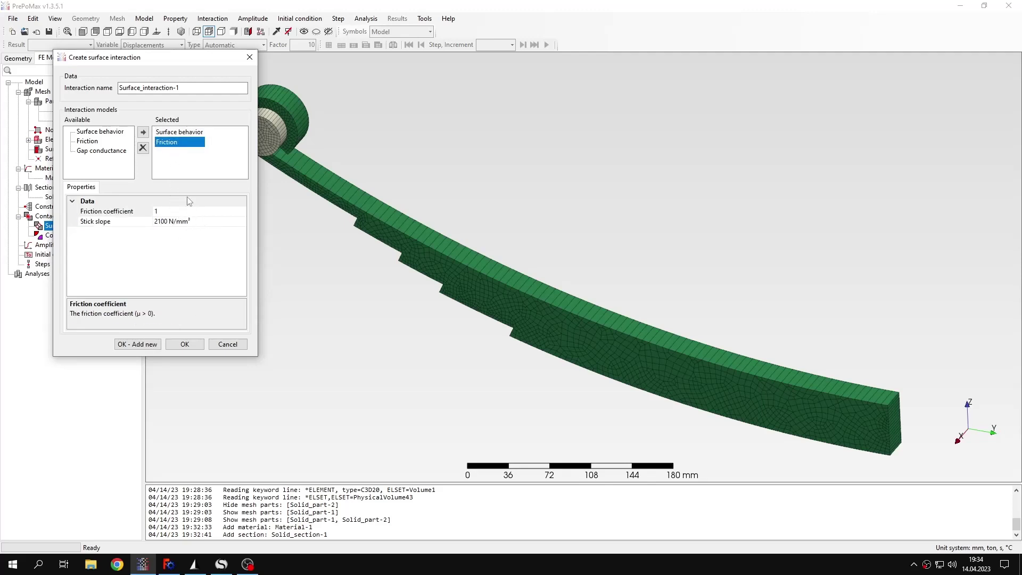
pyautogui.click(173, 134)
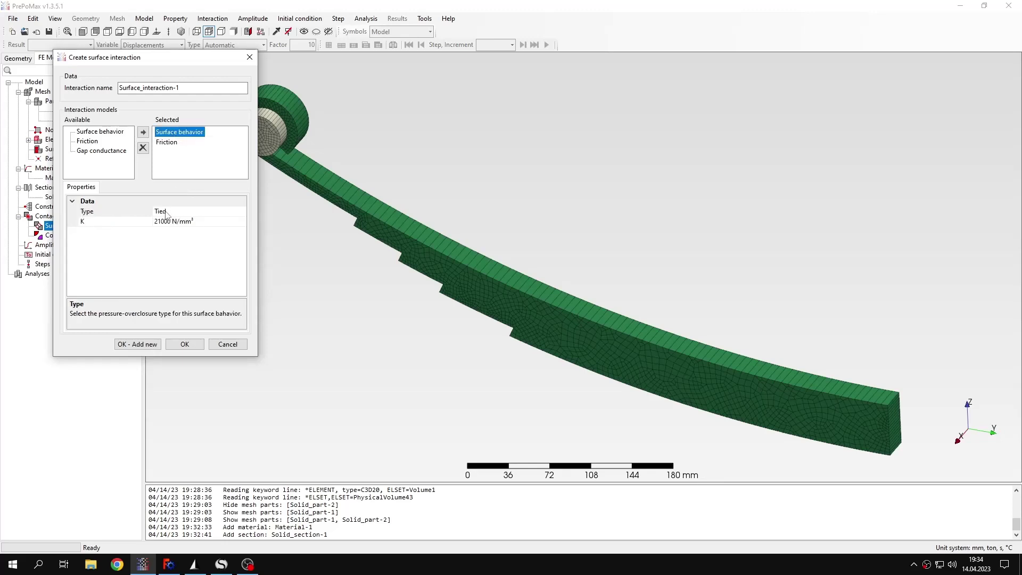
pyautogui.click(168, 143)
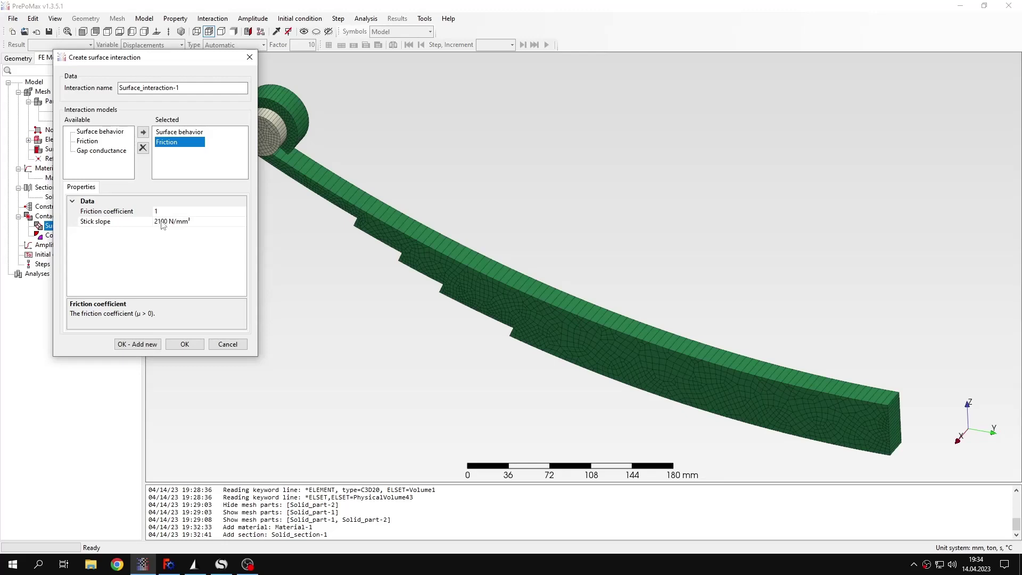
pyautogui.click(185, 344)
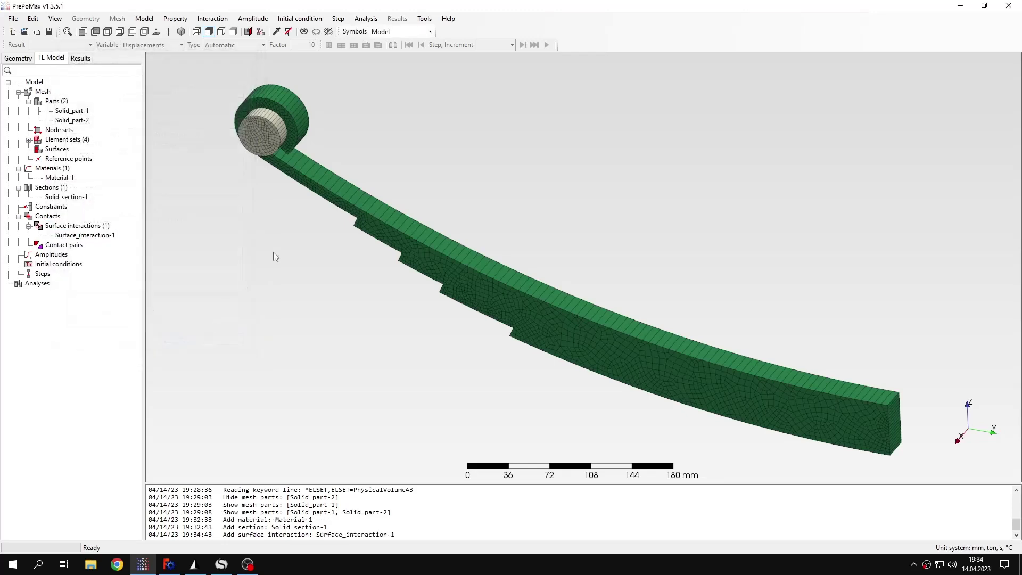
# - Search for contact pairs of type Contact between the parts, using Surface_interaction-1, surface to surface, and a 0.01 mm distance
pyautogui.rightClick(78, 247)
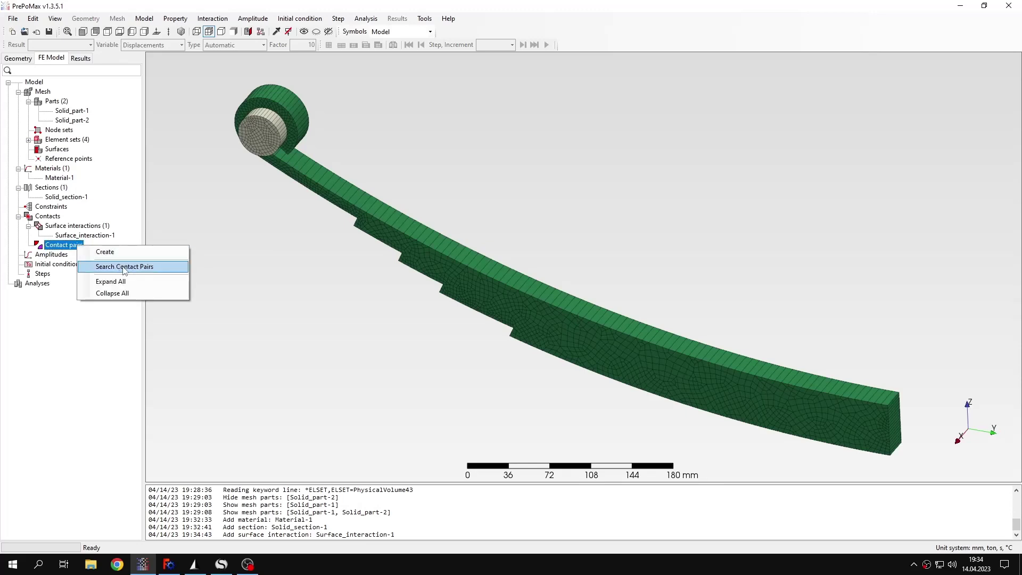
pyautogui.click(111, 266)
pyautogui.click(295, 87)
pyautogui.click(255, 102)
pyautogui.moveTo(321, 67); pyautogui.dragTo(318, 207)
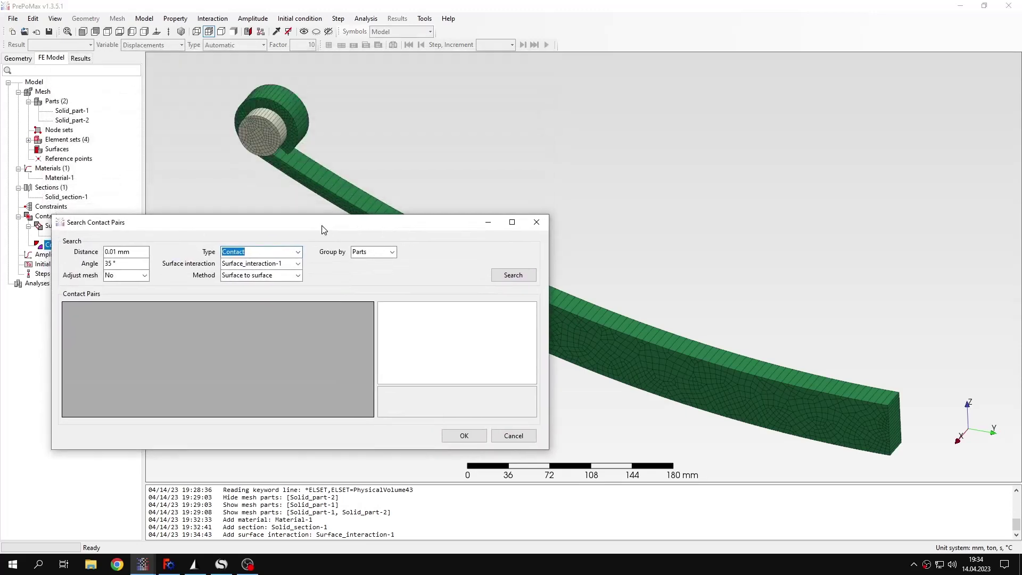
pyautogui.click(515, 276)
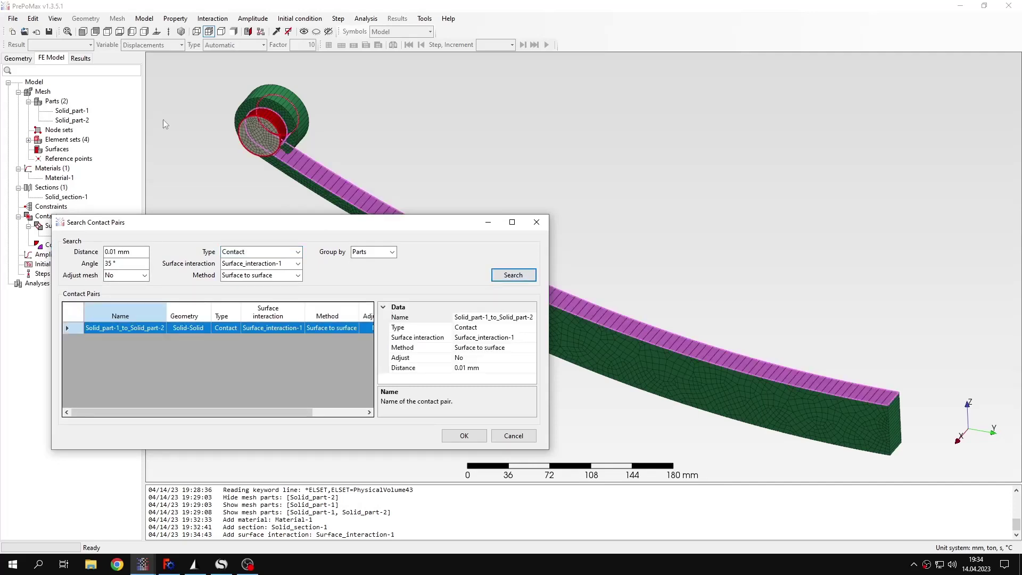
# - Swap master and slave in the found contact pair and add it to the model
pyautogui.rightClick(197, 327)
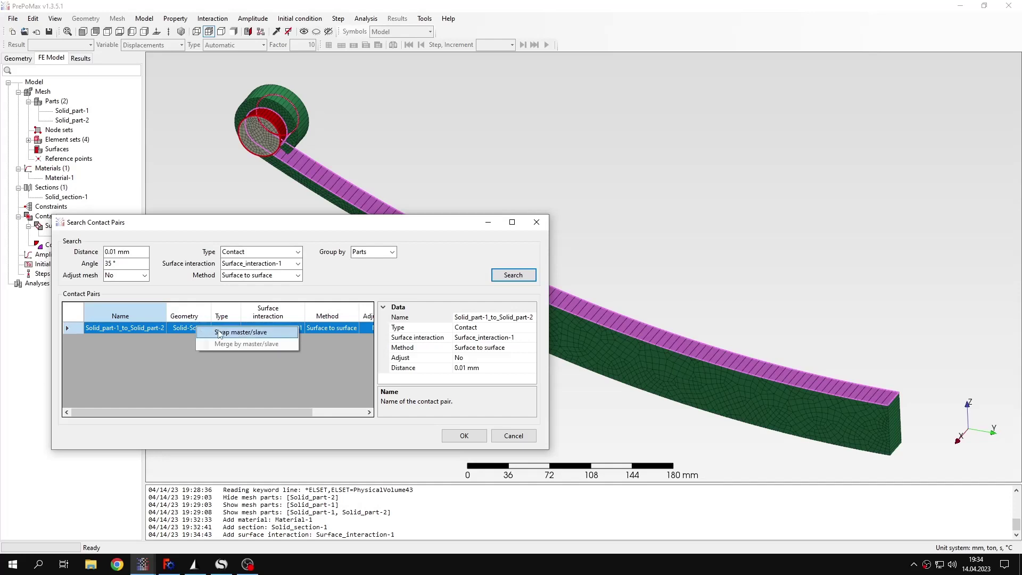
pyautogui.click(219, 333)
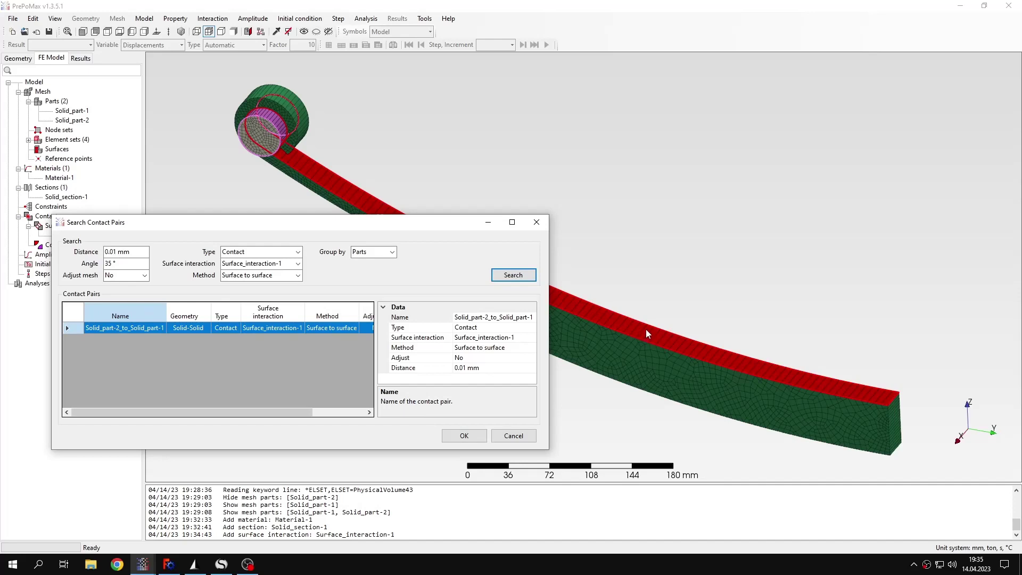
pyautogui.click(463, 435)
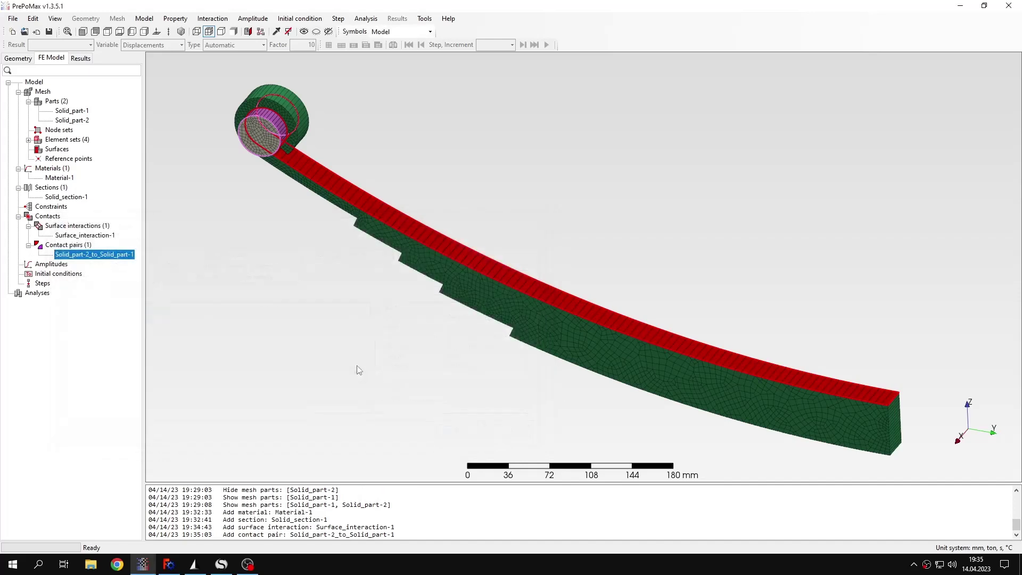
pyautogui.click(290, 306)
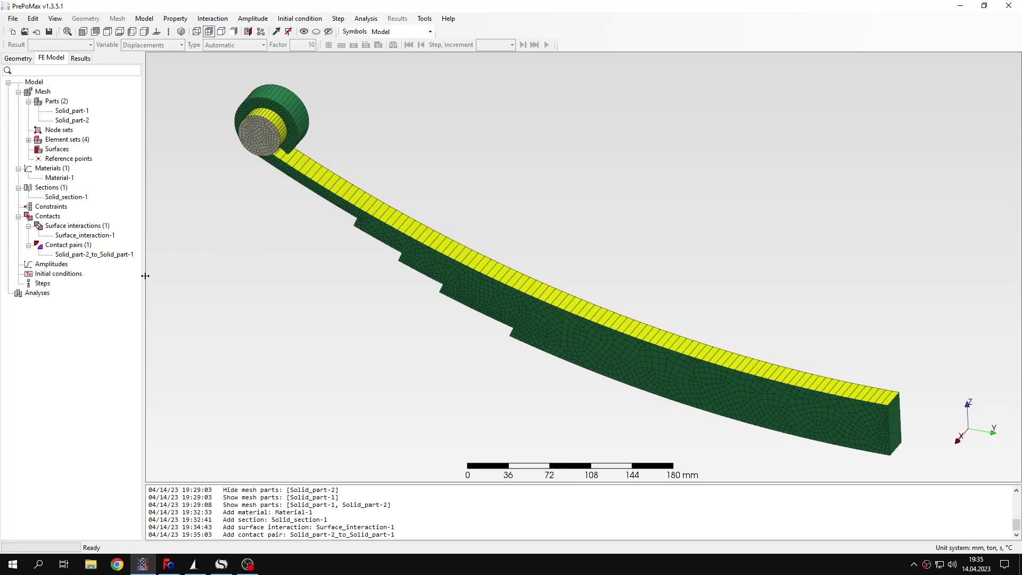
# - Create a static step with the default settings
pyautogui.doubleClick(42, 284)
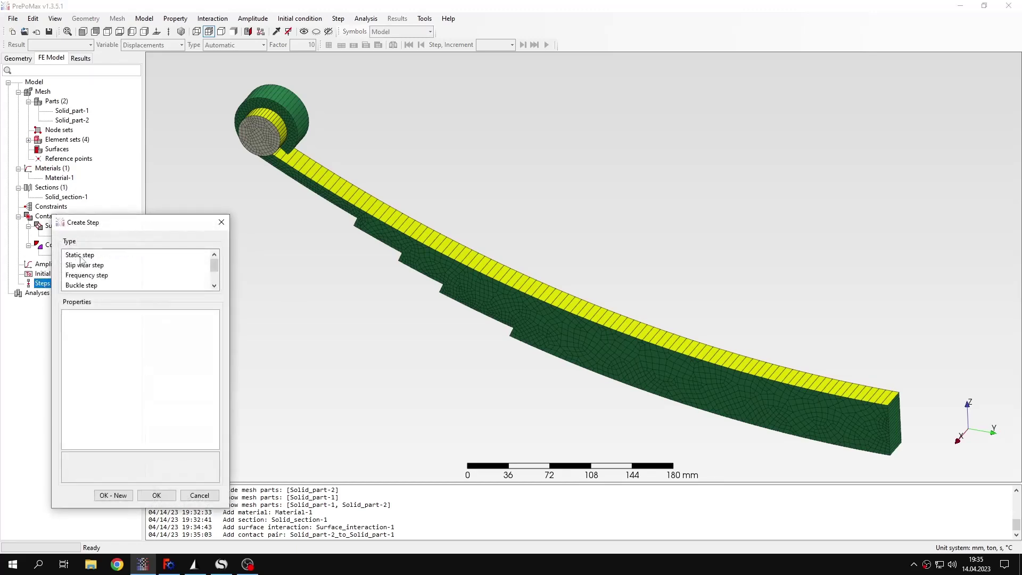
pyautogui.click(80, 258)
pyautogui.click(157, 496)
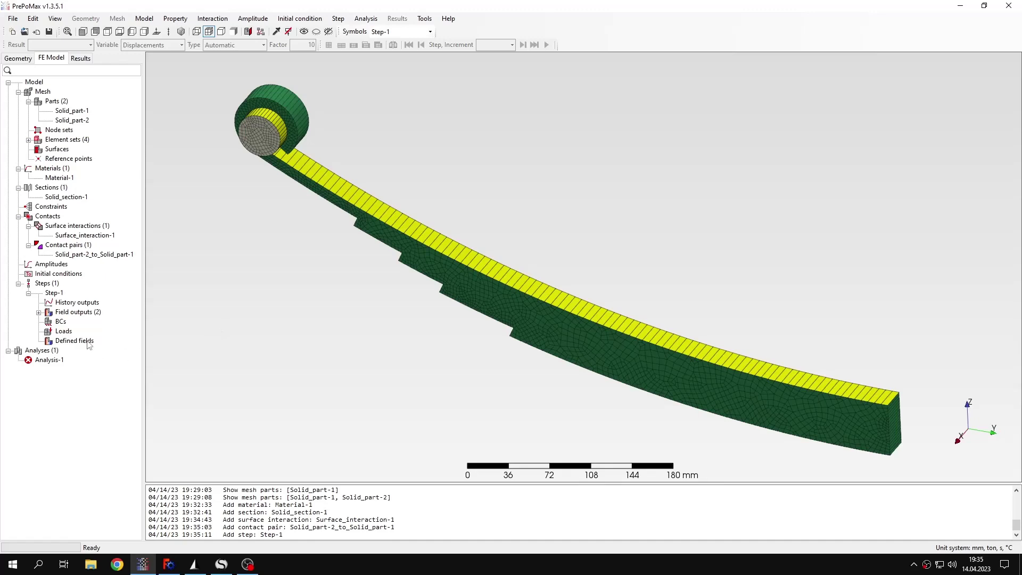
# - Add a displacement/rotation boundary condition on the whole pin part with U3 set to 0 mm
pyautogui.doubleClick(59, 322)
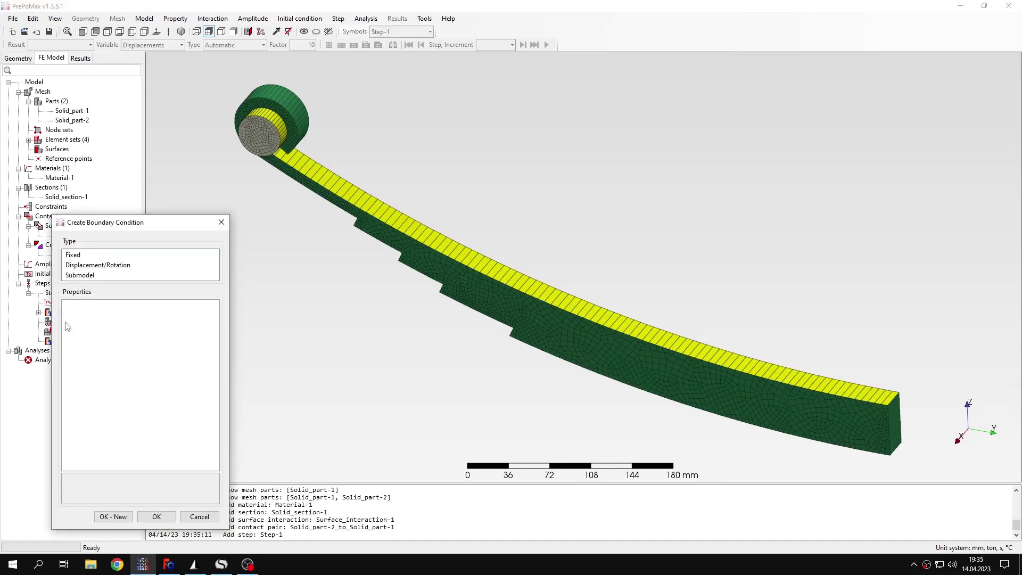
pyautogui.click(91, 265)
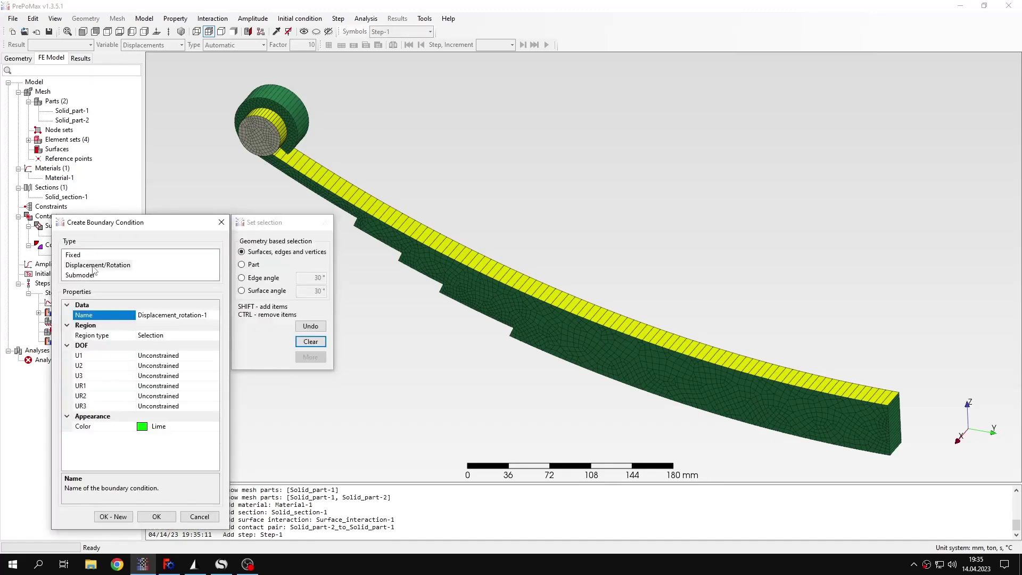
pyautogui.click(255, 266)
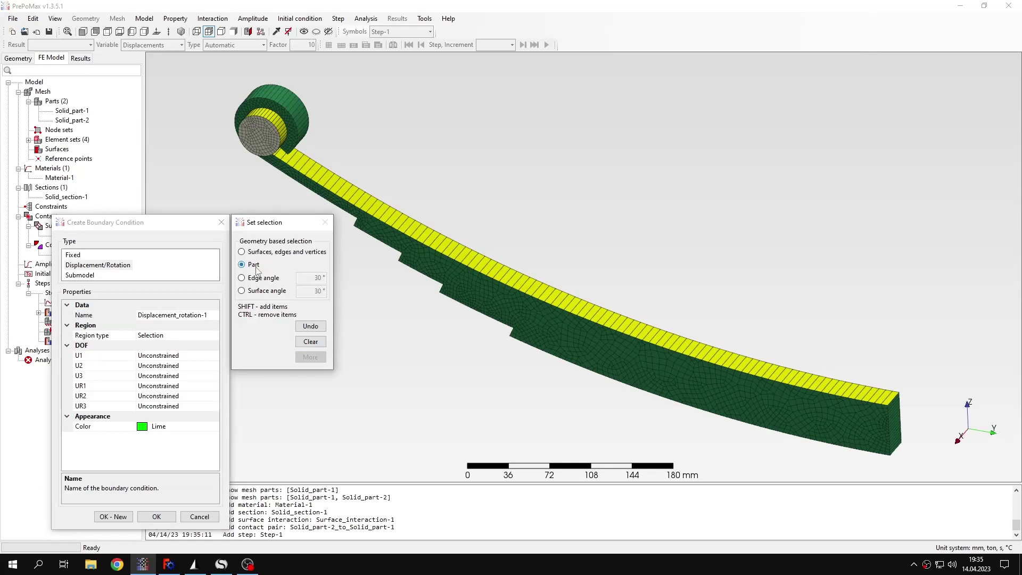
pyautogui.click(235, 33)
pyautogui.click(221, 31)
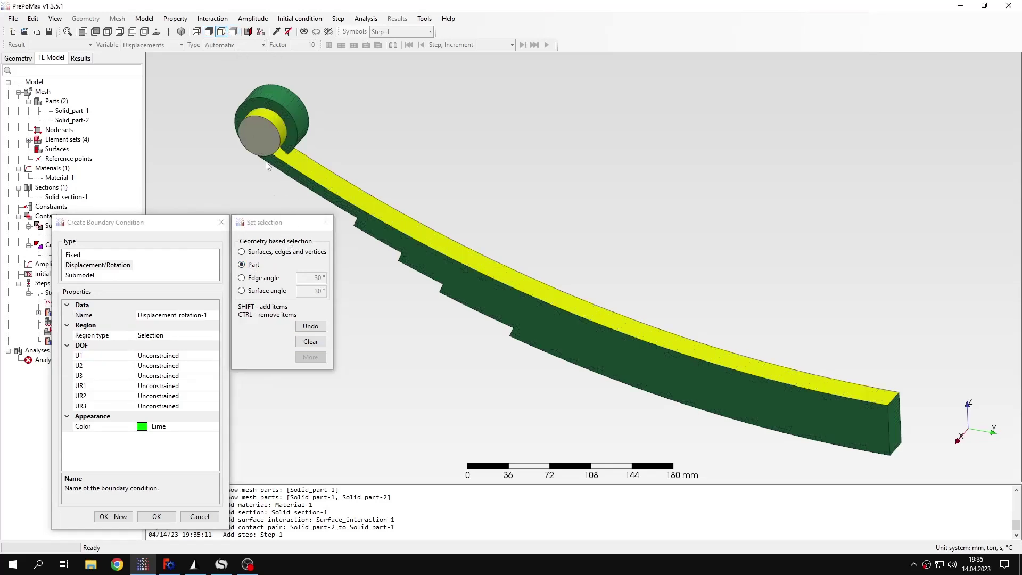
pyautogui.click(268, 136)
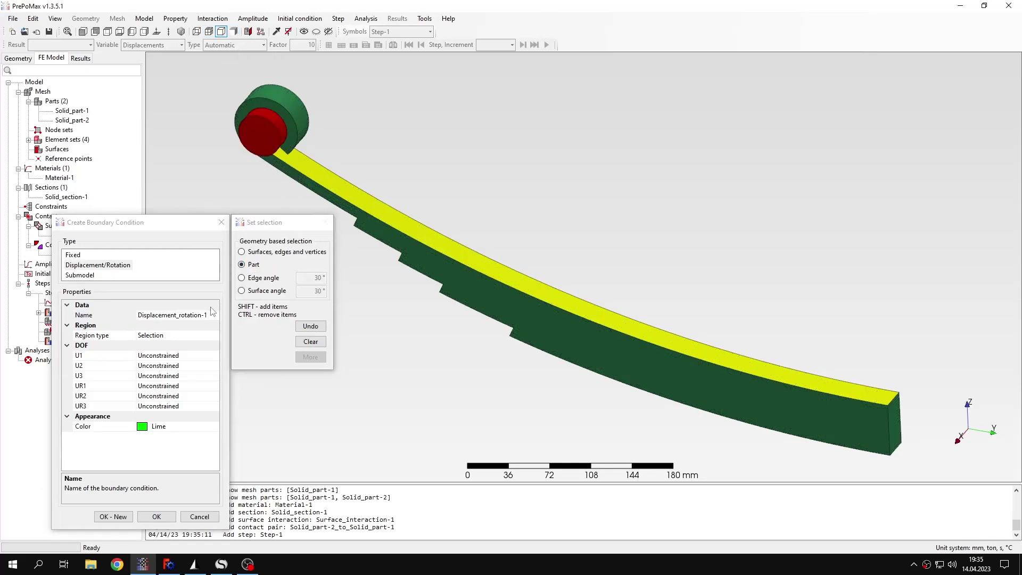
pyautogui.doubleClick(159, 375)
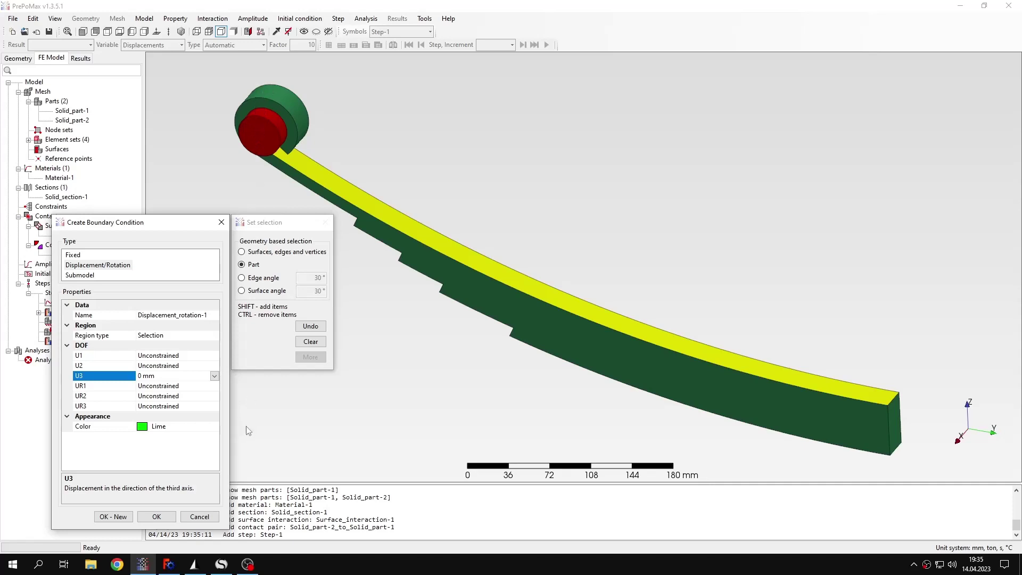
pyautogui.click(116, 517)
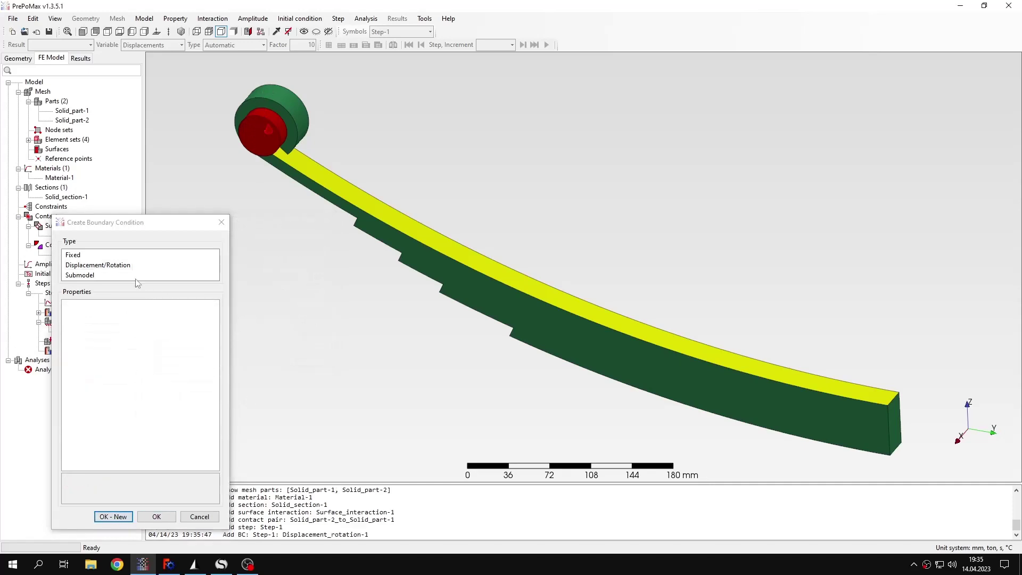
# - Add a displacement/rotation boundary condition with U1 set to 0 mm on the pin's protruding end face and the leaf spring's opposite side face
pyautogui.click(128, 266)
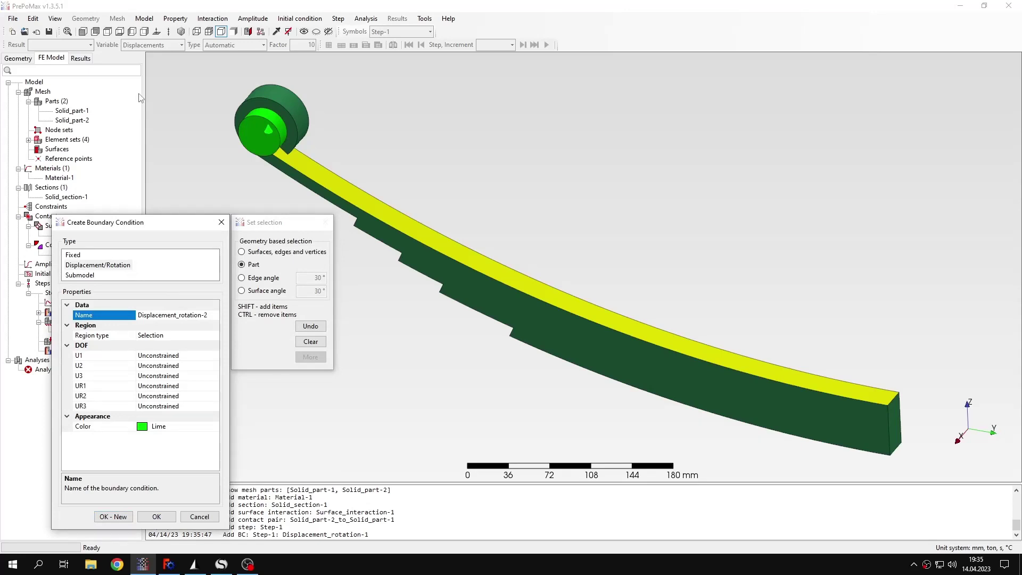
pyautogui.click(273, 252)
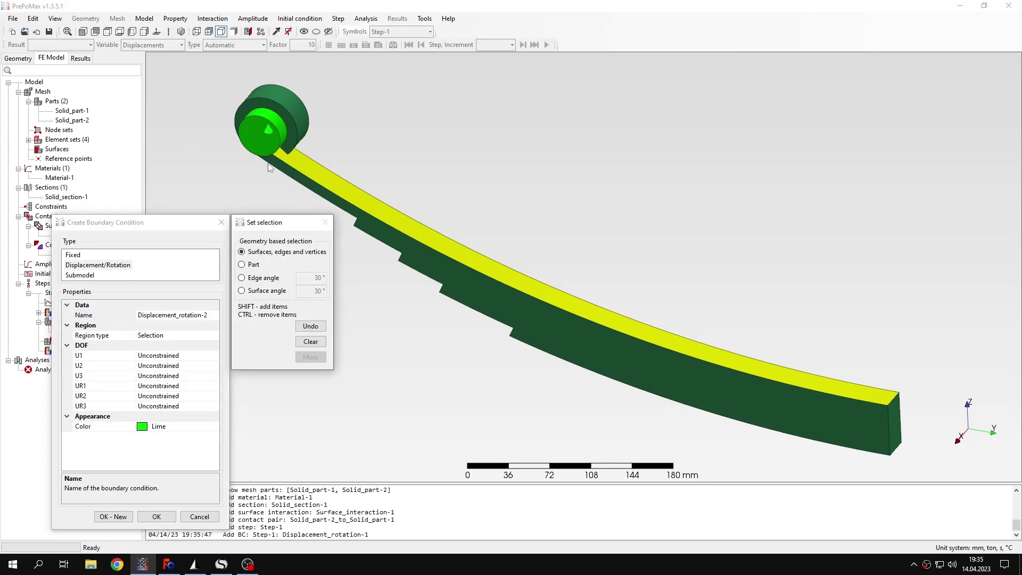
pyautogui.click(264, 143)
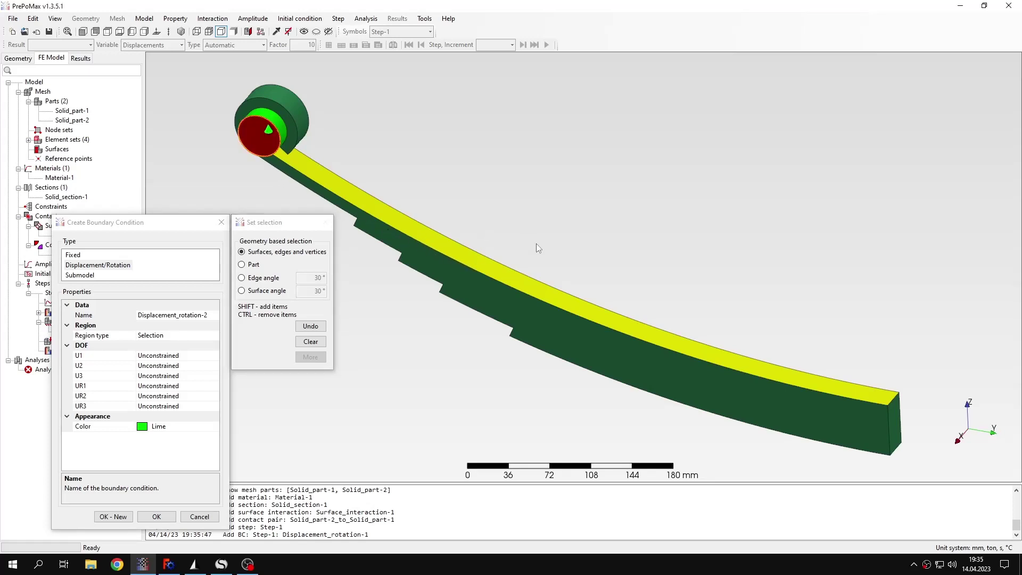
pyautogui.moveTo(539, 248); pyautogui.dragTo(433, 273, button='middle')
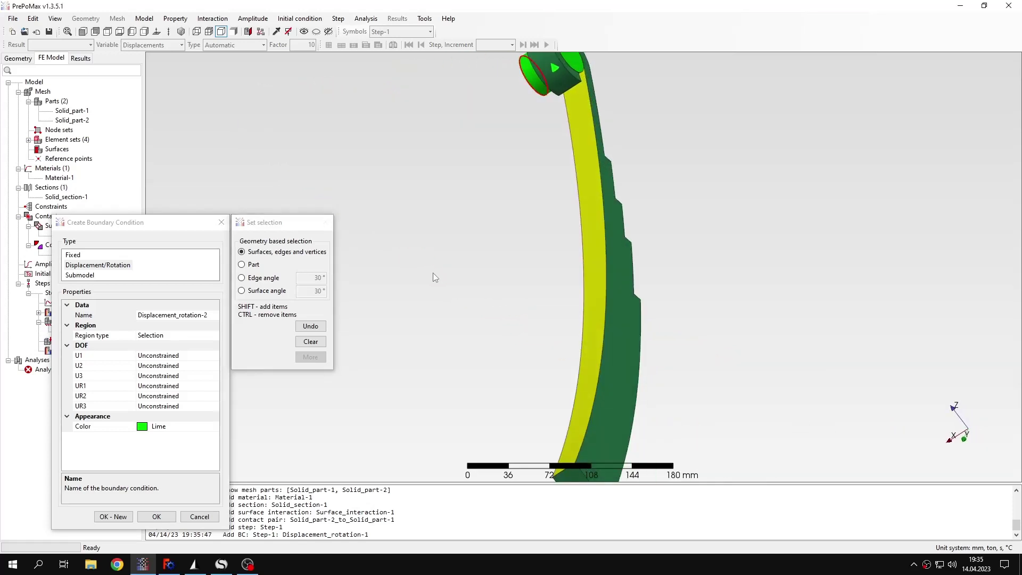
pyautogui.click(619, 382)
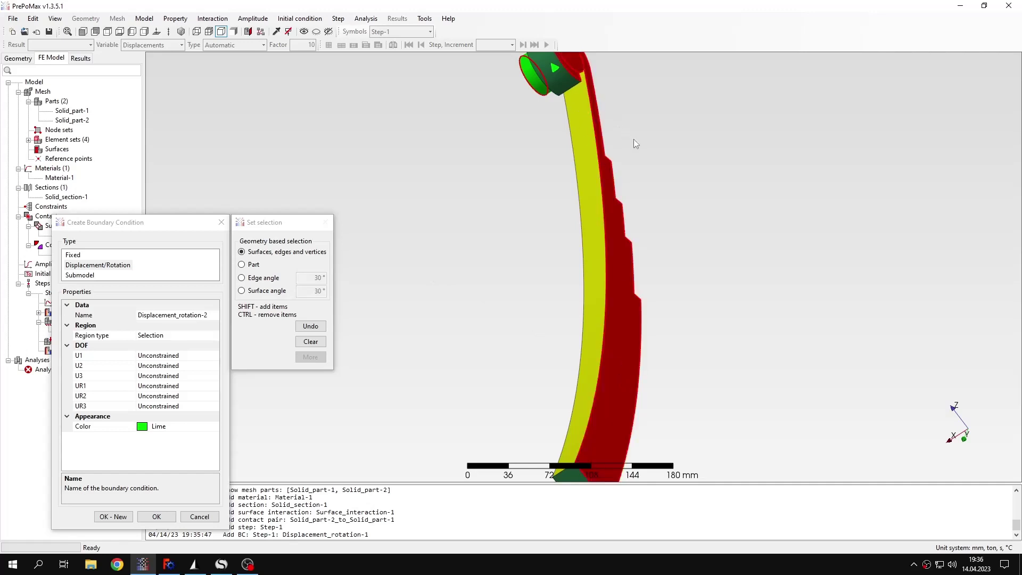
pyautogui.moveTo(637, 143); pyautogui.dragTo(626, 252, button='middle')
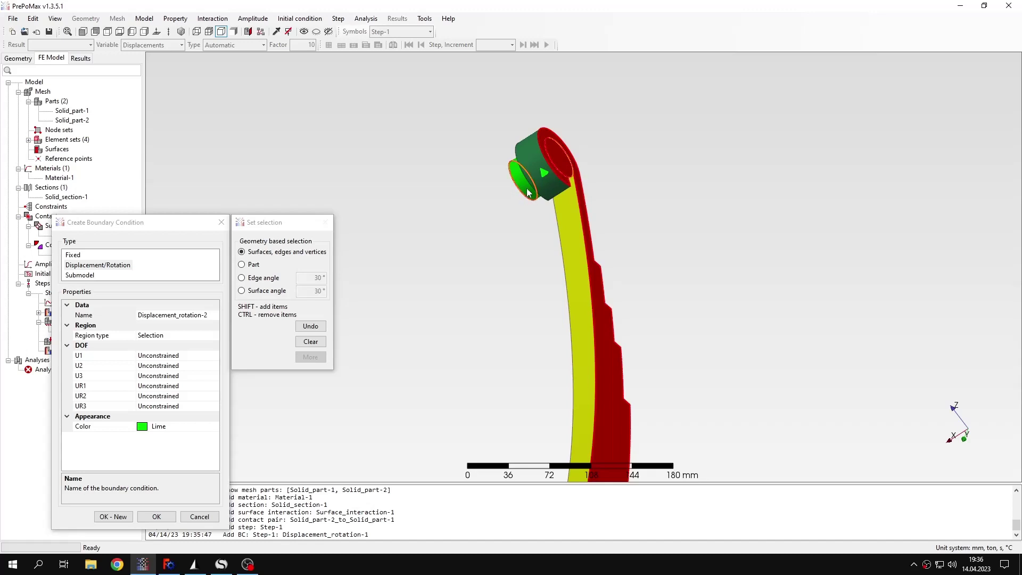
pyautogui.moveTo(529, 192)
pyautogui.mouseDown(button='middle')
pyautogui.moveTo(513, 279)
pyautogui.moveTo(568, 261)
pyautogui.moveTo(563, 238)
pyautogui.moveTo(584, 227)
pyautogui.mouseUp(button='middle')
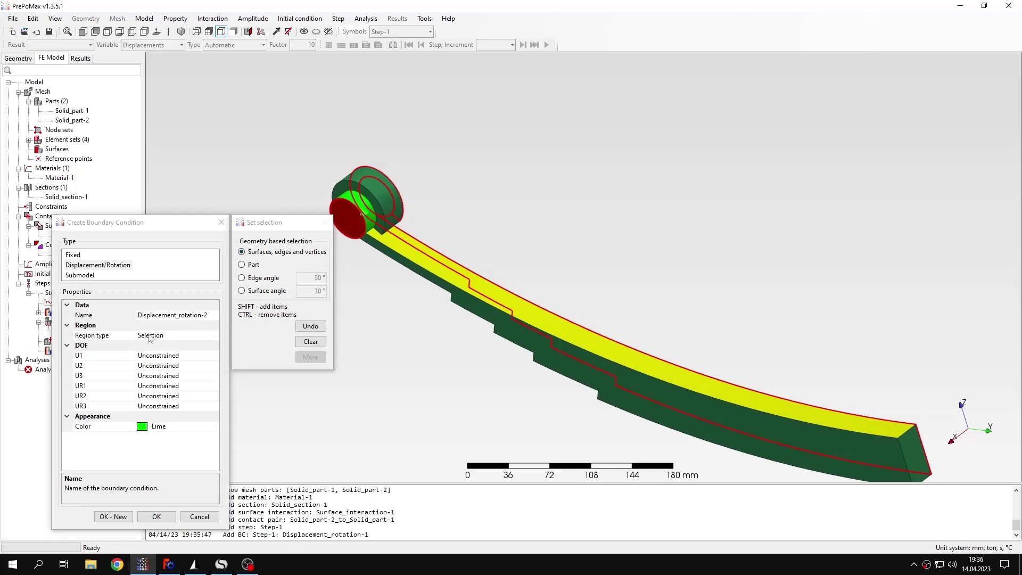
pyautogui.doubleClick(127, 355)
pyautogui.moveTo(459, 272); pyautogui.dragTo(454, 219, button='middle')
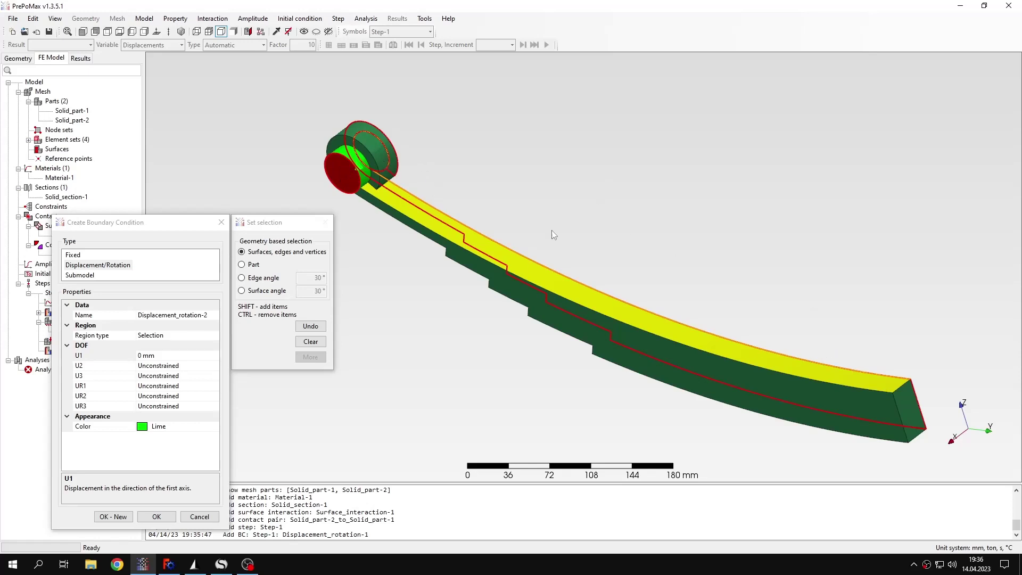
pyautogui.click(113, 516)
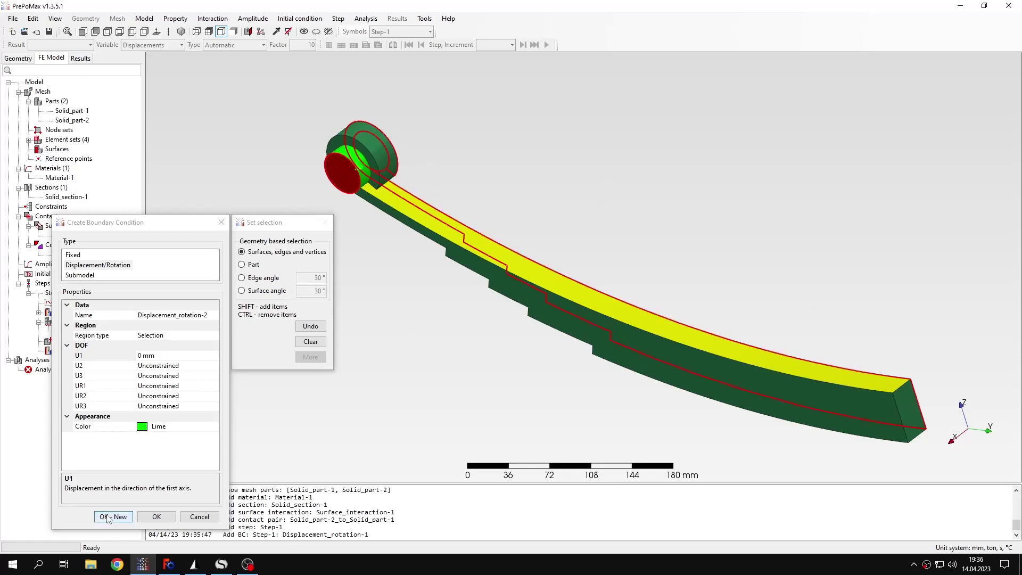
# - Add a displacement/rotation boundary condition with U2 set to 0 mm on the end face at the leaf spring's thick end
pyautogui.click(128, 265)
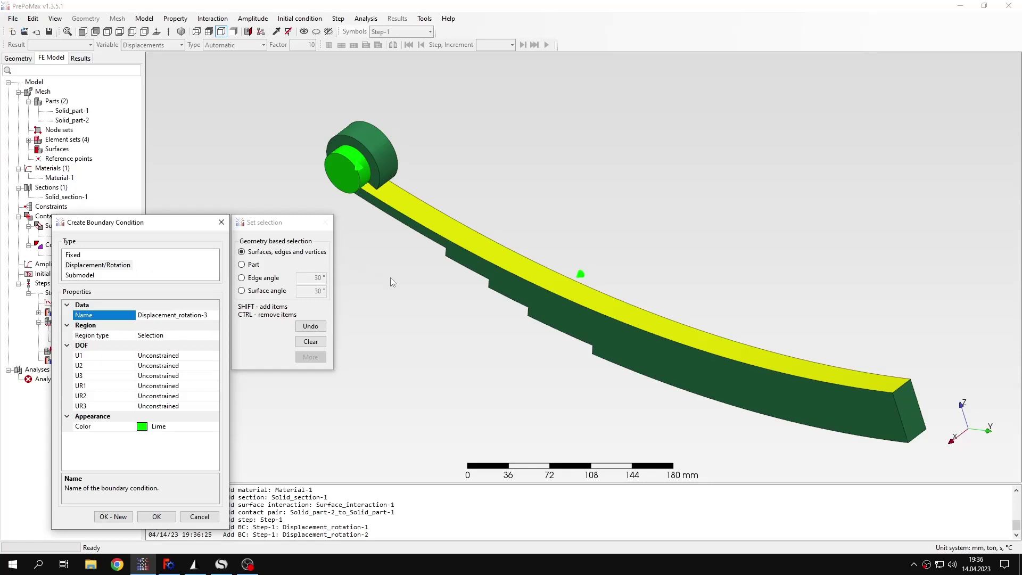
pyautogui.moveTo(657, 238); pyautogui.dragTo(626, 264, button='middle')
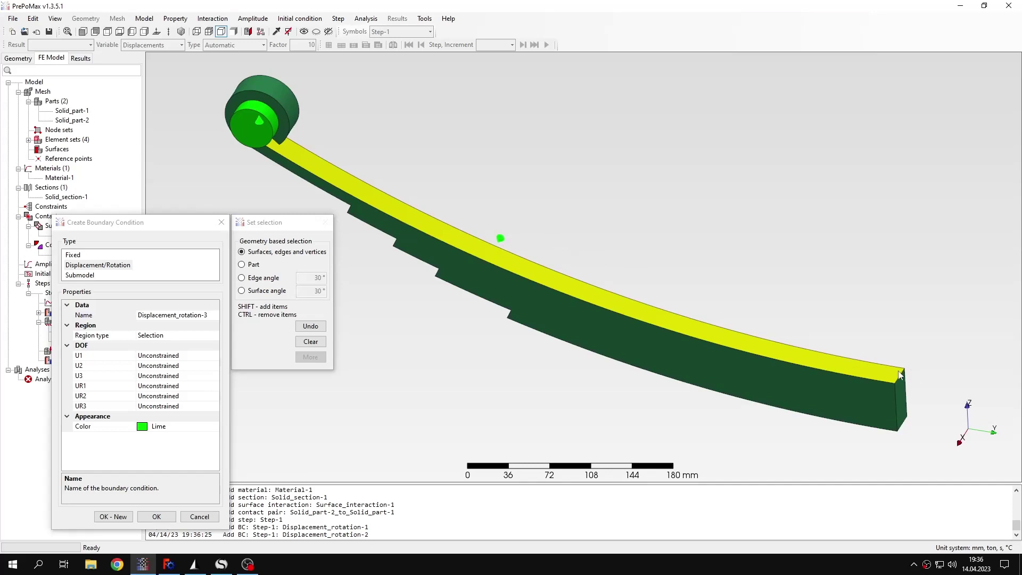
pyautogui.click(904, 403)
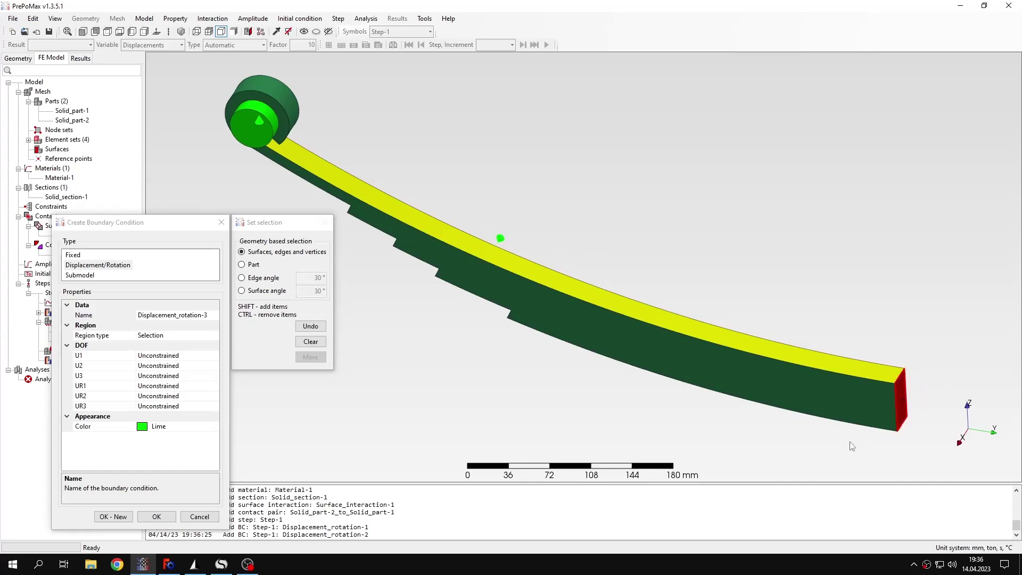
pyautogui.click(160, 367)
pyautogui.doubleClick(160, 367)
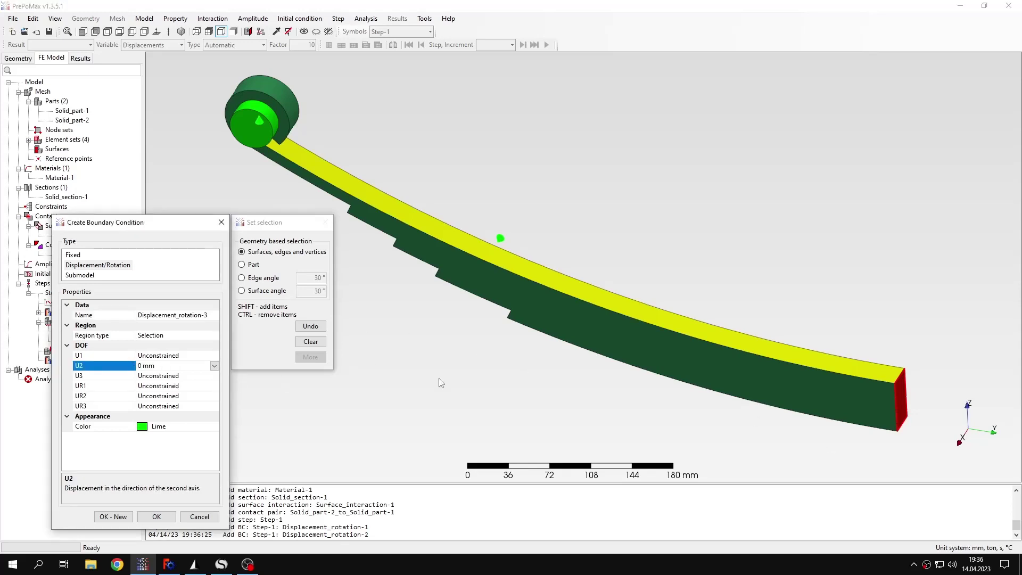
pyautogui.click(156, 517)
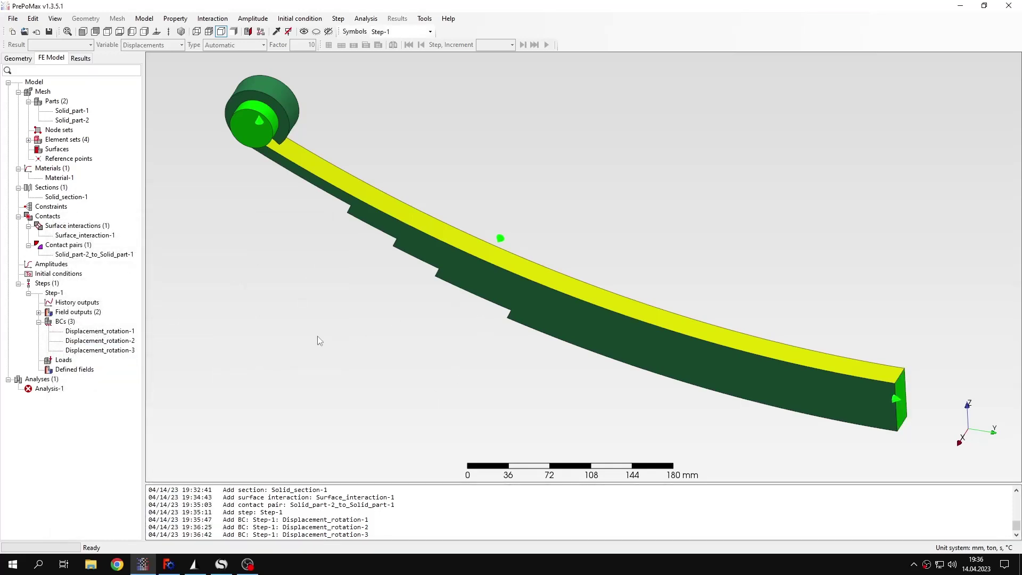
# - Add a surface traction load with F3 set to 500 N on the end face at the leaf spring's thick end
pyautogui.doubleClick(63, 360)
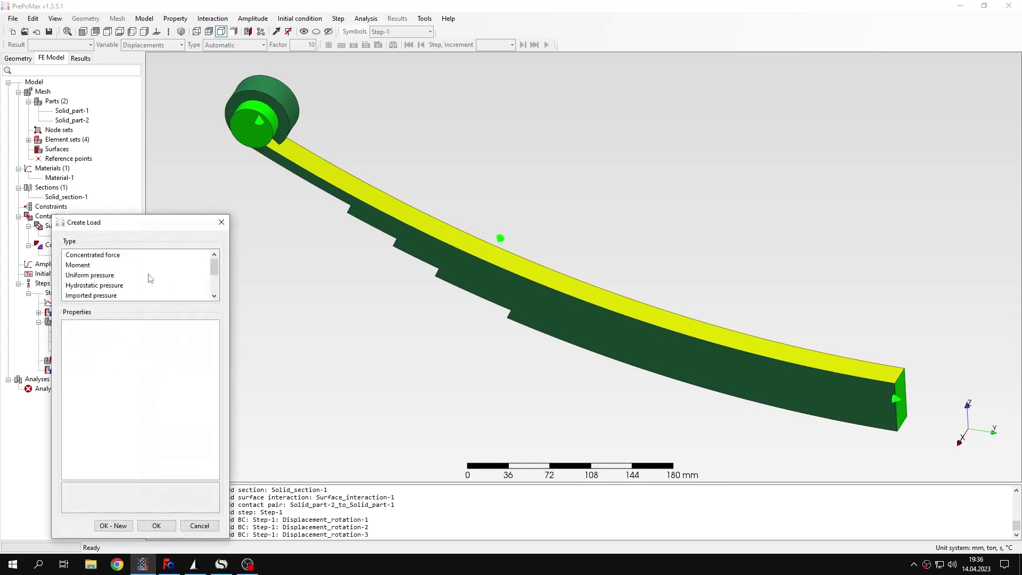
pyautogui.scroll(-1, 110, 285)
pyautogui.click(101, 276)
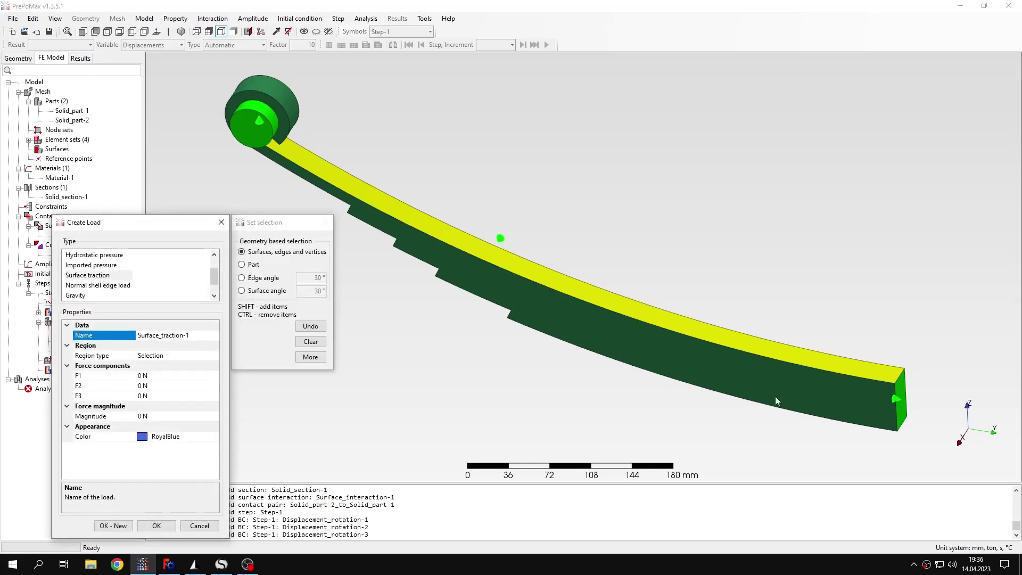
pyautogui.click(902, 409)
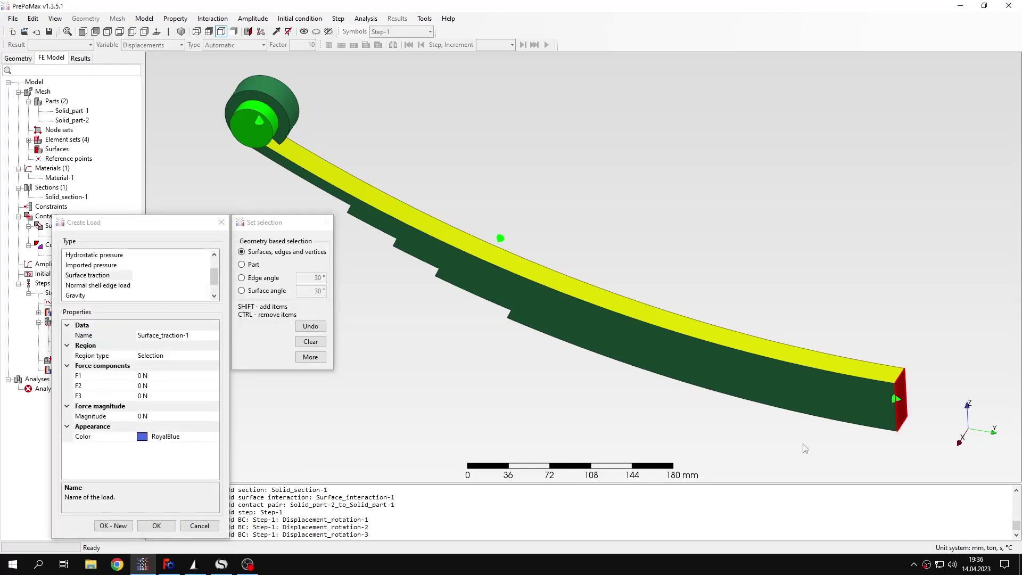
pyautogui.click(143, 396)
pyautogui.press('BackSpace')
pyautogui.press('BackSpace')
pyautogui.write('500')
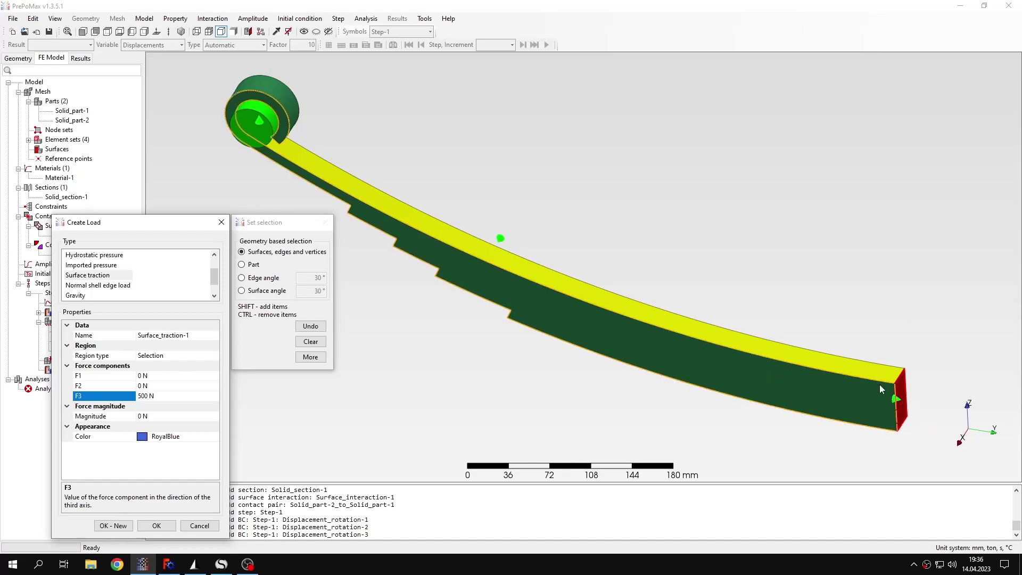
pyautogui.click(156, 525)
pyautogui.click(536, 392)
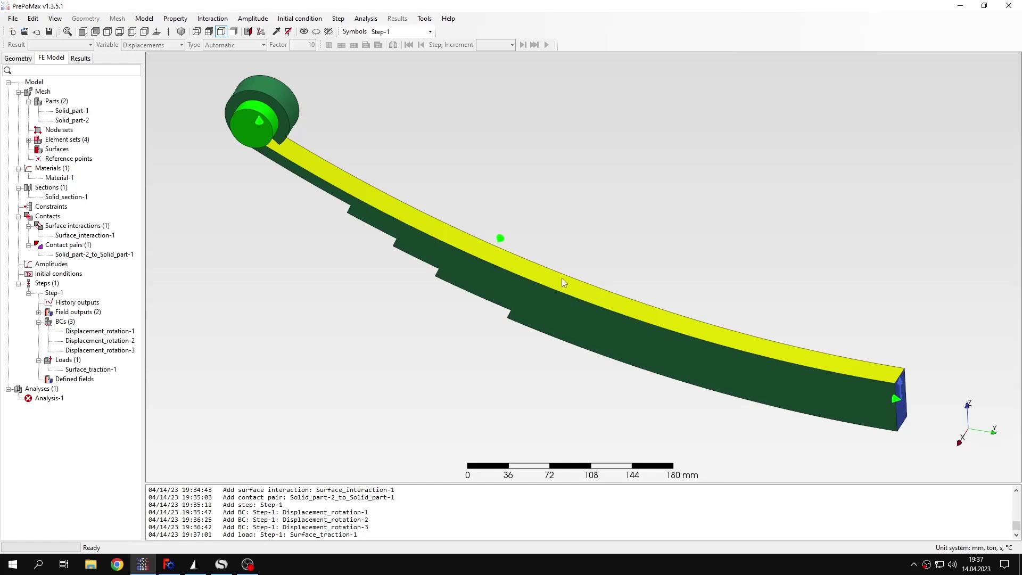
# - Inspect the mesh with the element edges displayed, then return to showing only the model edges
pyautogui.click(208, 31)
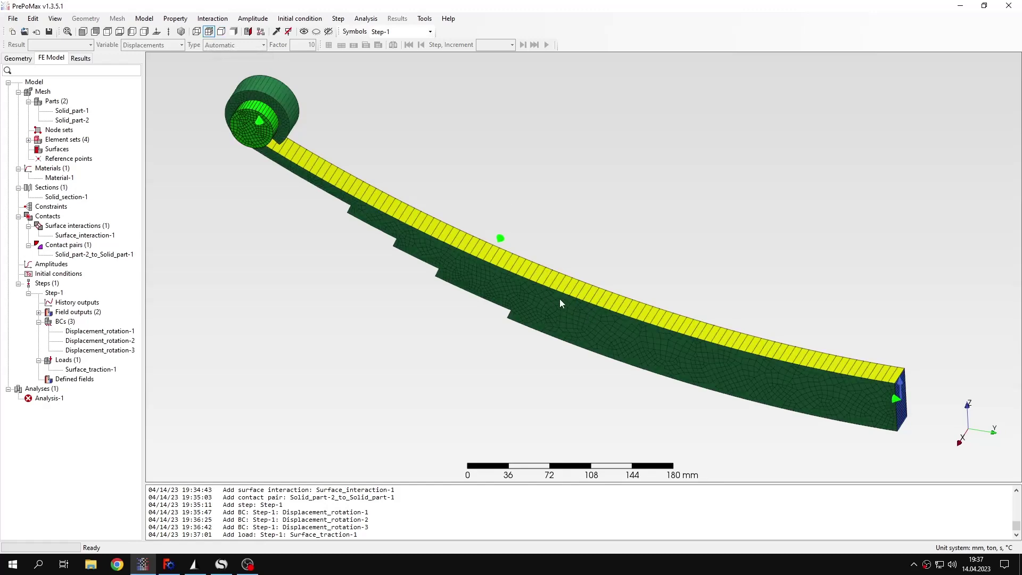
pyautogui.click(221, 31)
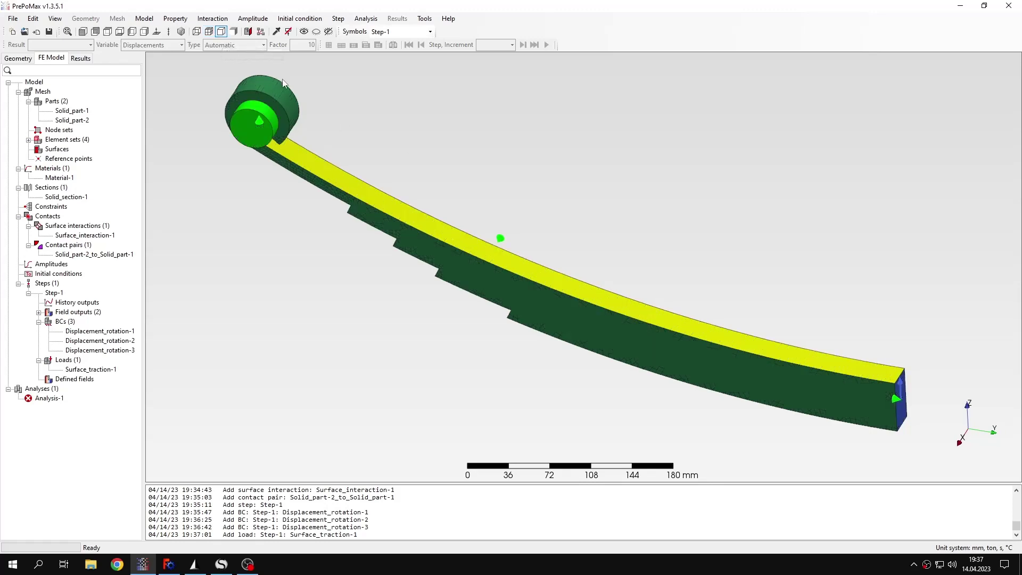
pyautogui.click(207, 33)
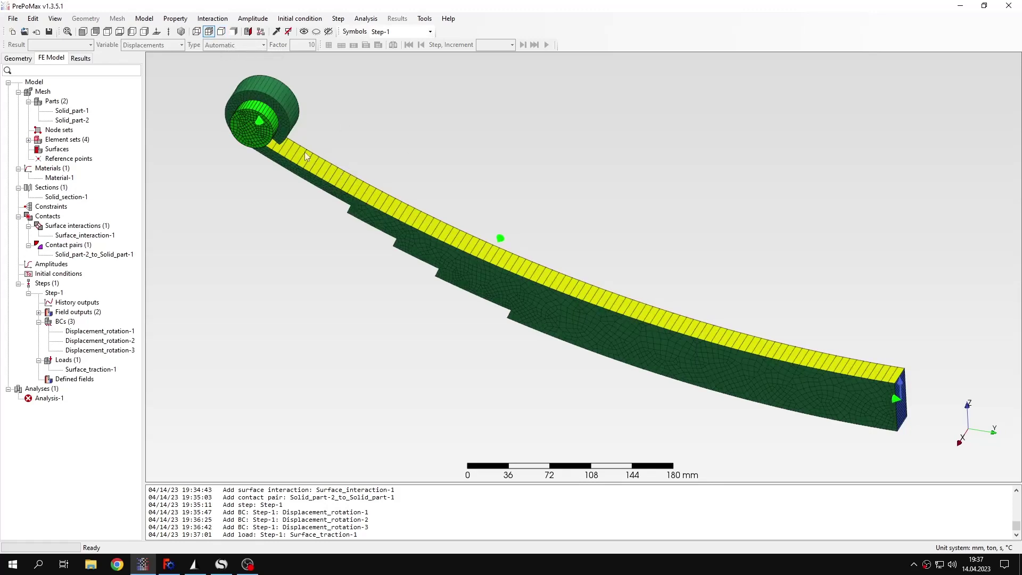
pyautogui.click(221, 31)
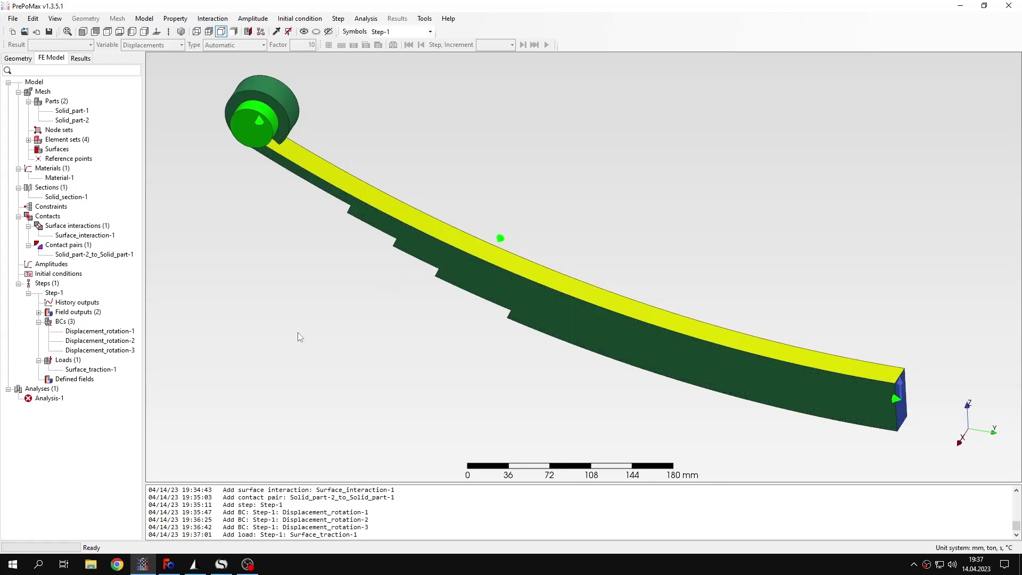
# - Run Analysis-1 and open its results
pyautogui.rightClick(50, 398)
pyautogui.click(80, 418)
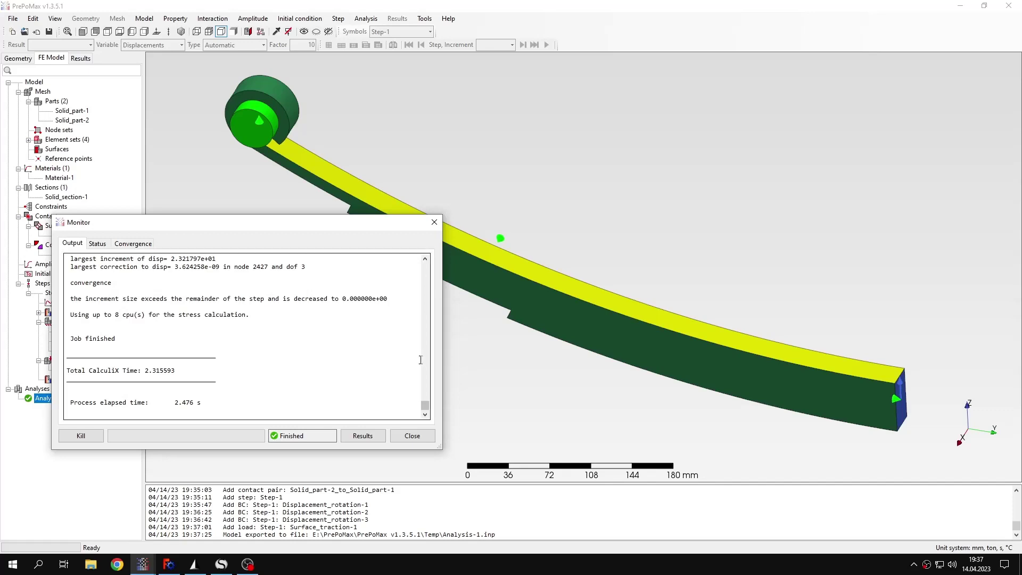
pyautogui.click(366, 435)
pyautogui.moveTo(433, 254); pyautogui.dragTo(584, 353)
pyautogui.moveTo(397, 219)
pyautogui.mouseDown()
pyautogui.moveTo(525, 286)
pyautogui.moveTo(315, 173)
pyautogui.moveTo(291, 178)
pyautogui.mouseUp()
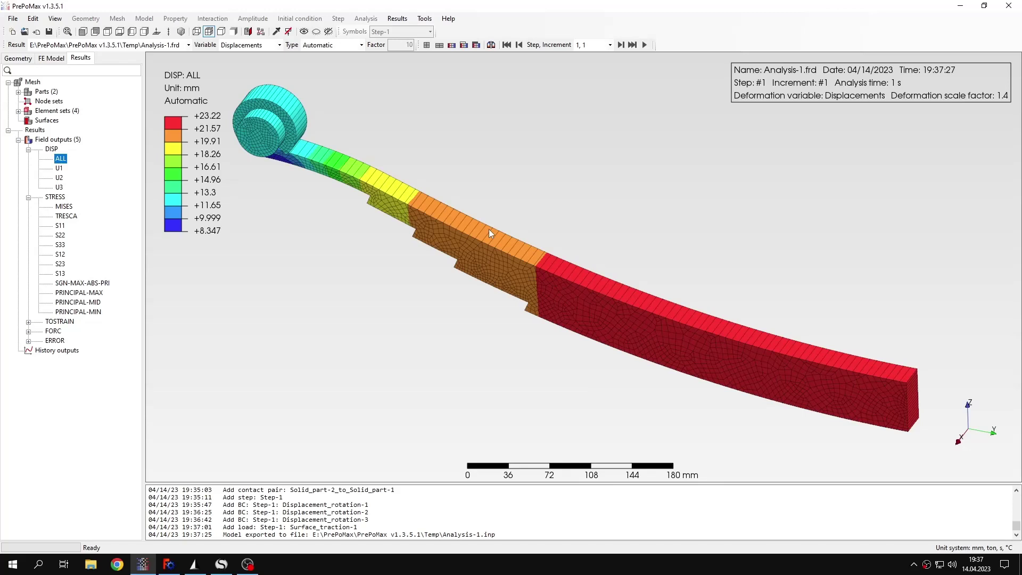
# - Set the deformation type of the displacement results to True scale
pyautogui.click(360, 46)
pyautogui.click(347, 64)
pyautogui.moveTo(488, 305); pyautogui.dragTo(474, 302, button='middle')
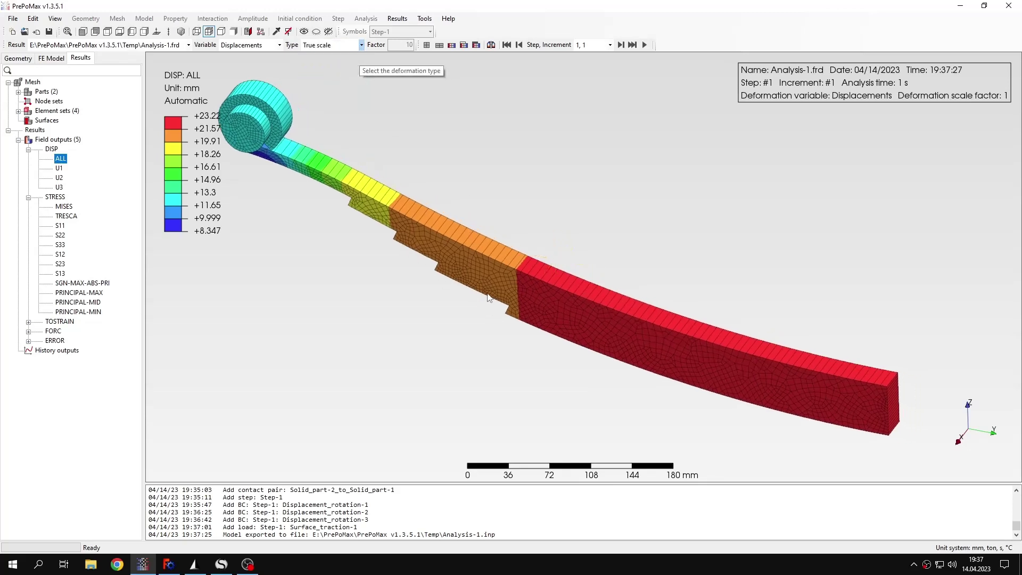
# - Compare the spring's shape between increments 0 and 1 of the step, and display the U3 displacement component
pyautogui.click(519, 46)
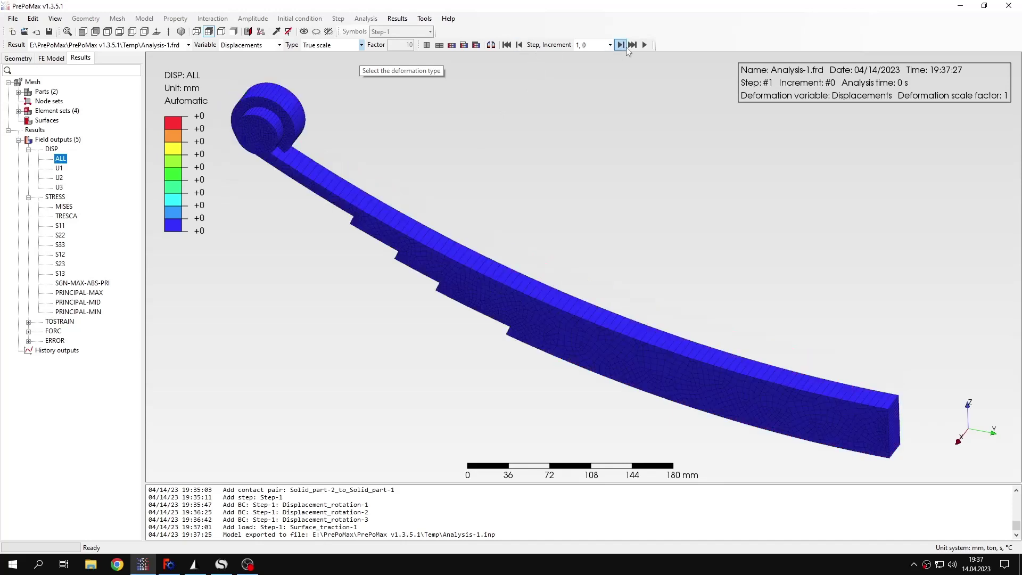
pyautogui.click(621, 46)
pyautogui.moveTo(553, 248); pyautogui.dragTo(566, 251, button='middle')
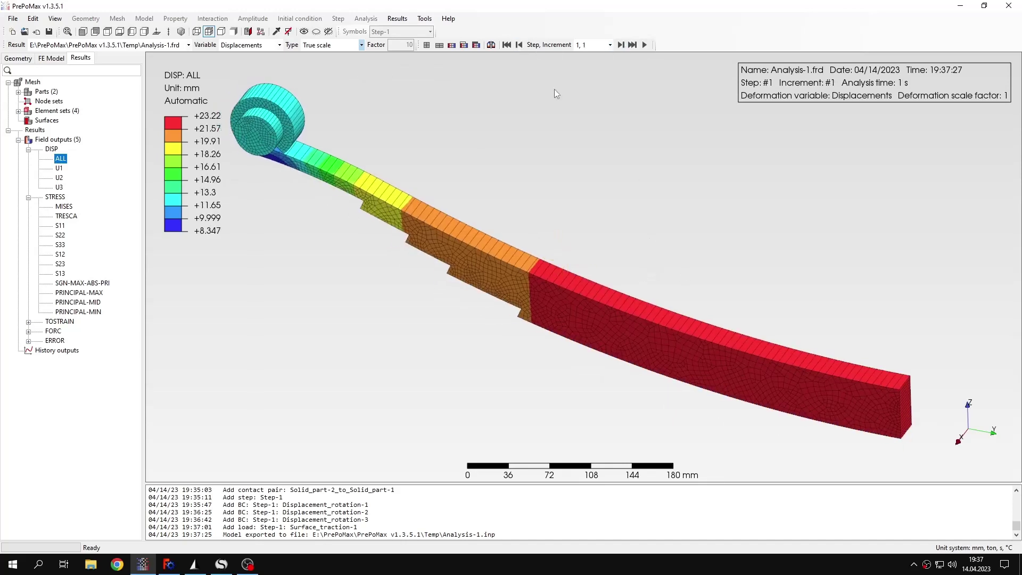
pyautogui.click(519, 45)
pyautogui.click(620, 46)
pyautogui.click(59, 188)
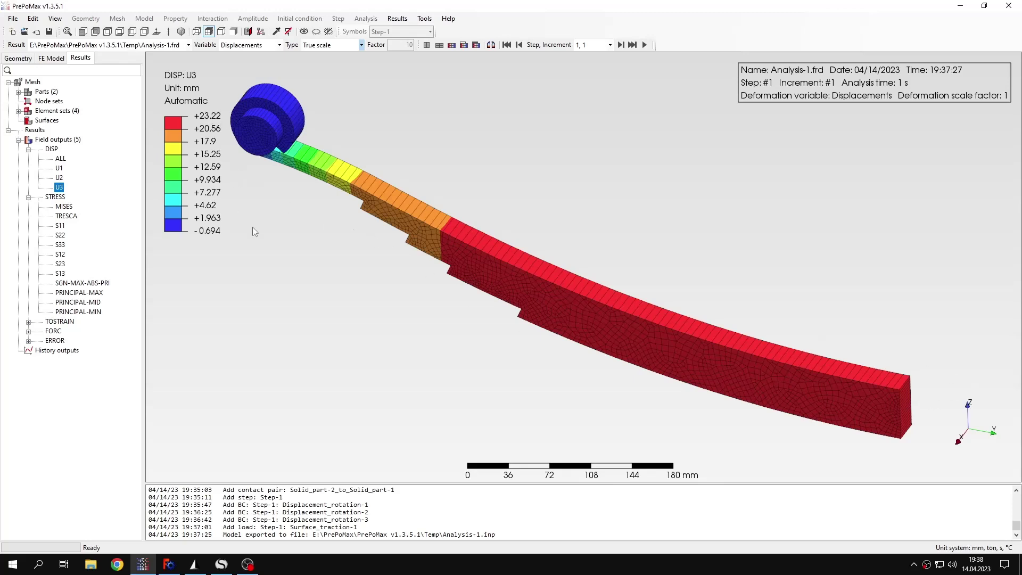
pyautogui.moveTo(345, 274); pyautogui.dragTo(349, 271, button='middle')
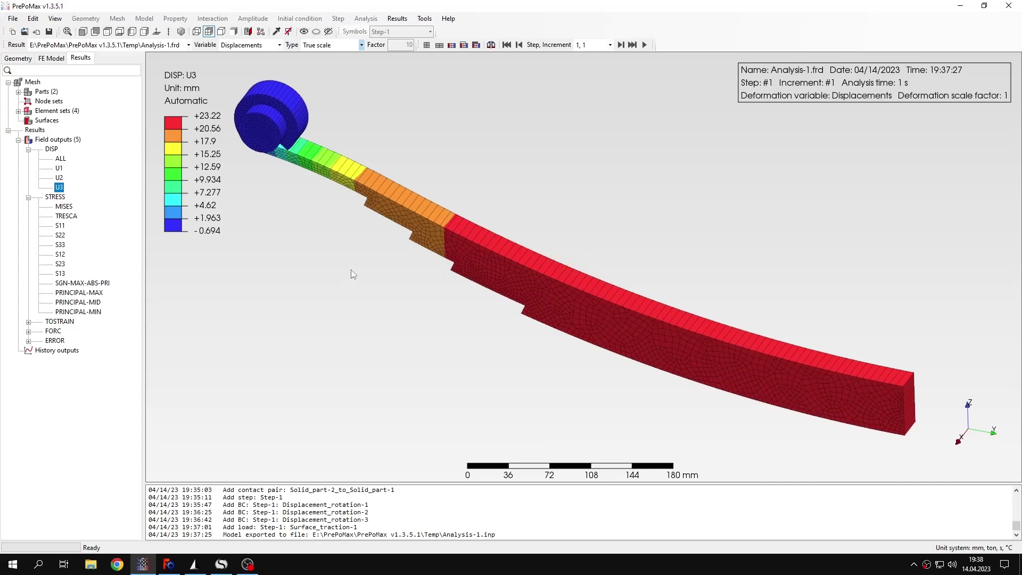
# - Switch to SMath Studio and review the analytical leaf spring deflection formula with its force, length, width and thickness inputs
pyautogui.click(221, 565)
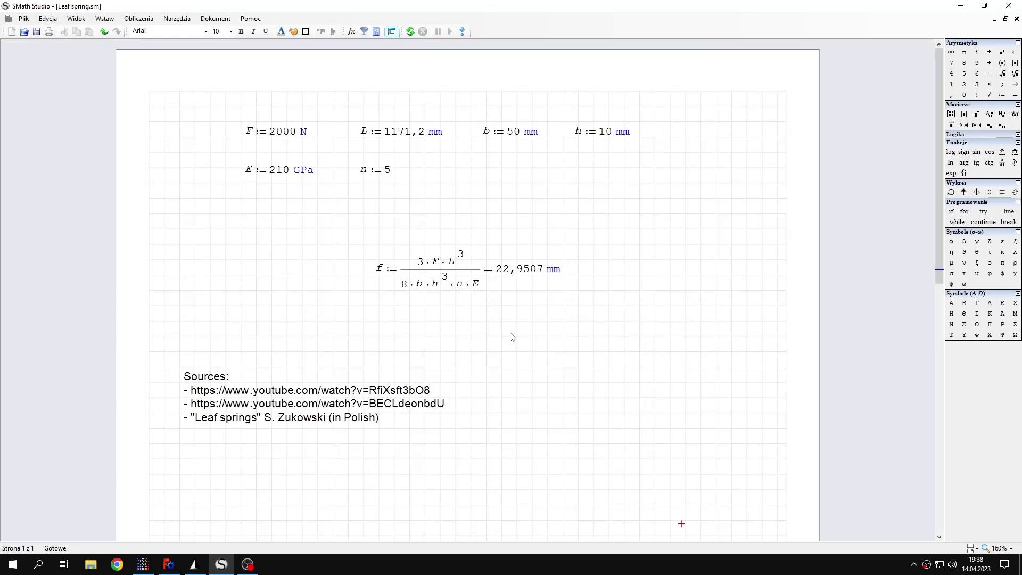
pyautogui.moveTo(456, 275)
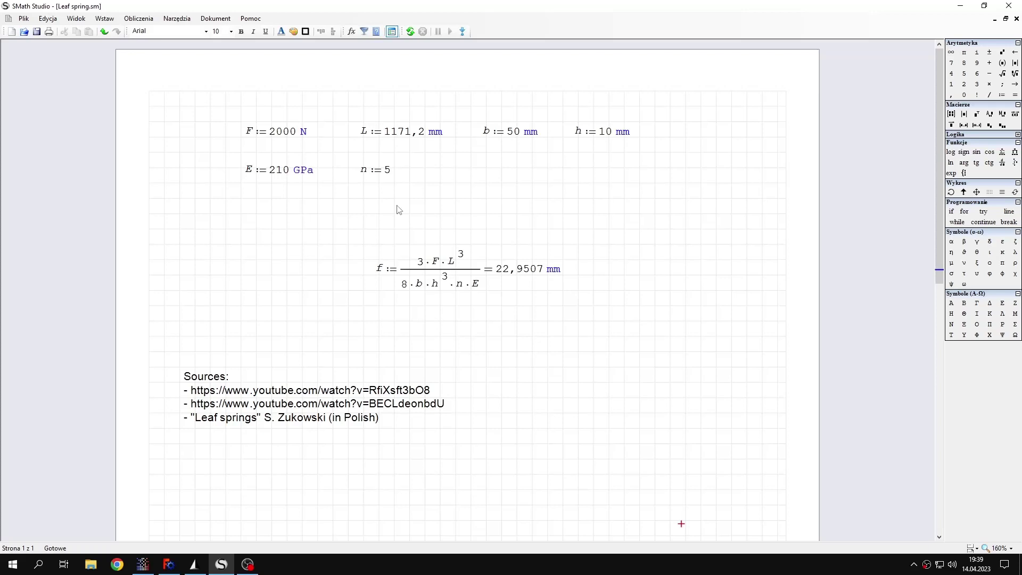
pyautogui.moveTo(370, 134)
pyautogui.moveTo(524, 137)
pyautogui.moveTo(602, 142)
pyautogui.moveTo(515, 281)
# - Switch back to PrePoMax and display the U3 results with model edges only, without the element edges
pyautogui.click(142, 565)
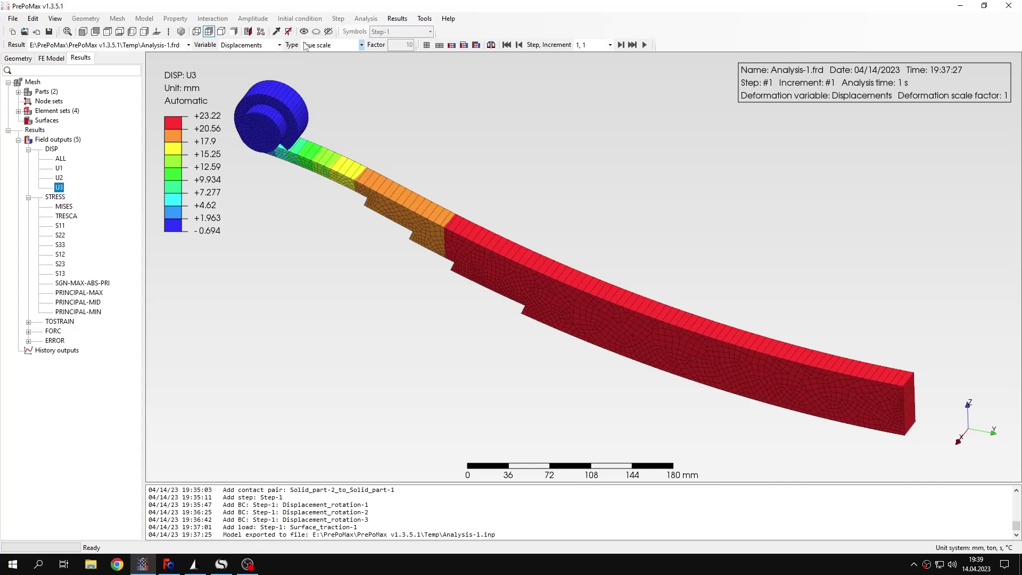
pyautogui.click(221, 32)
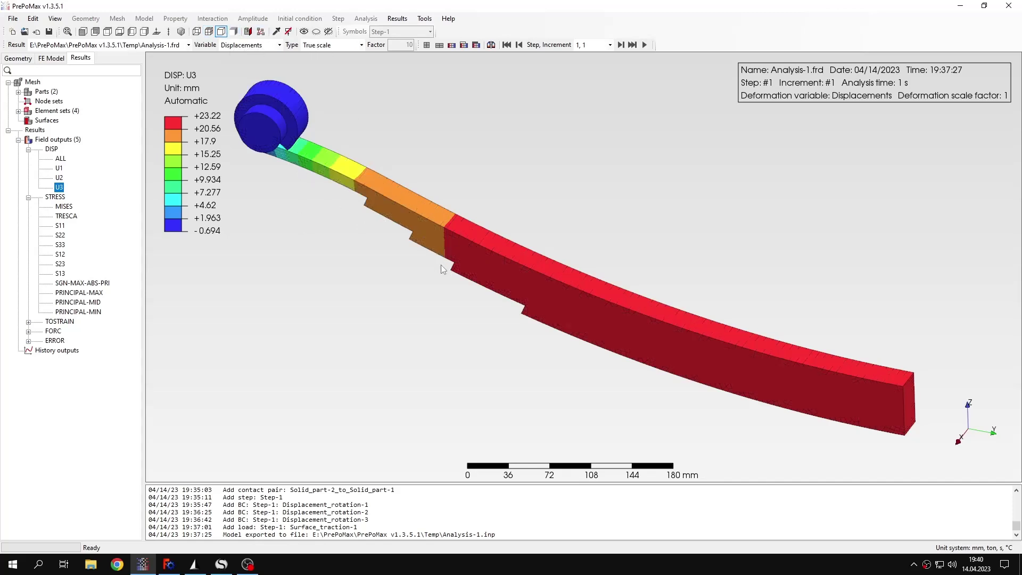